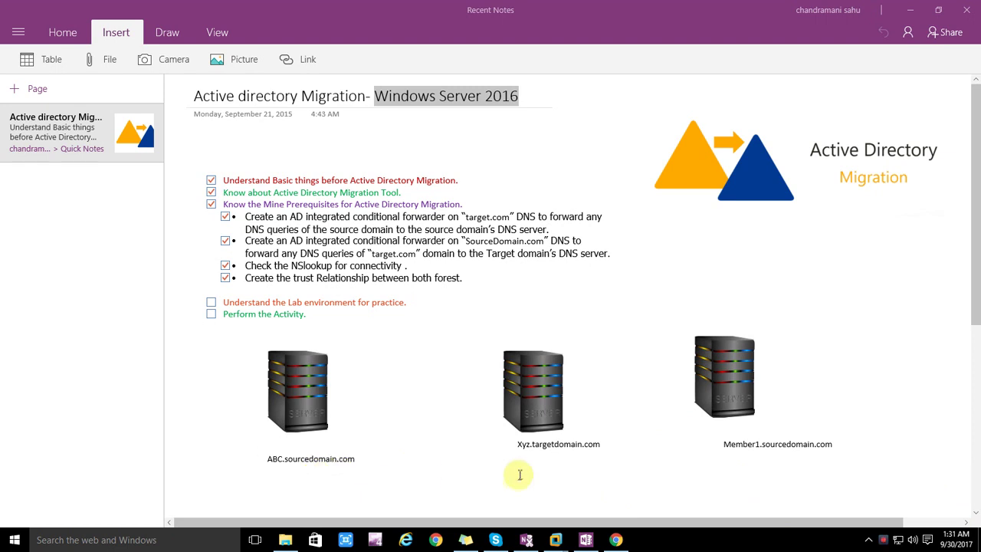
# Switch to VMware Workstation and sign in to the Sourcedomain.com machine as SOURCEDOMAIN\Administrator with the account password
pyautogui.click(557, 540)
pyautogui.click(570, 483)
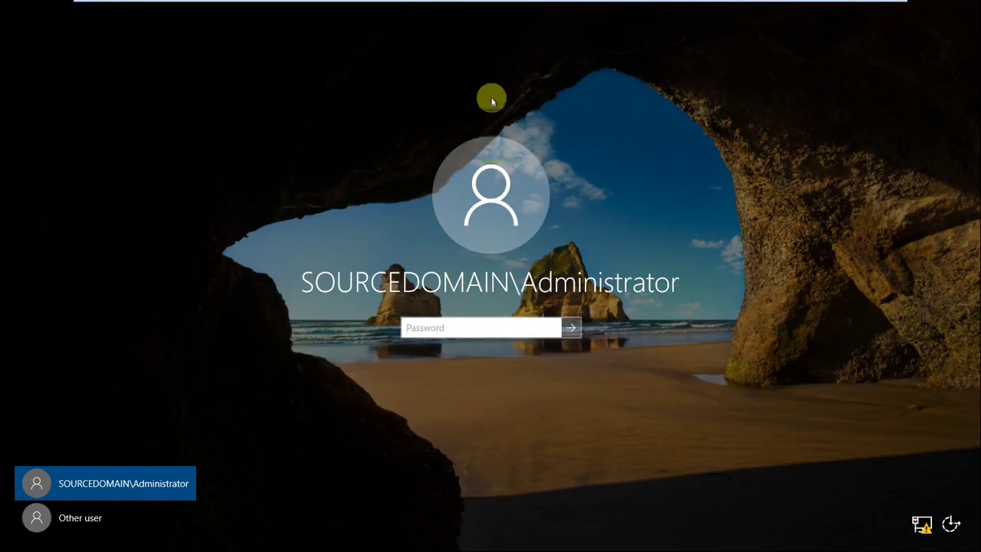
pyautogui.moveTo(505, 3)
pyautogui.click(641, 8)
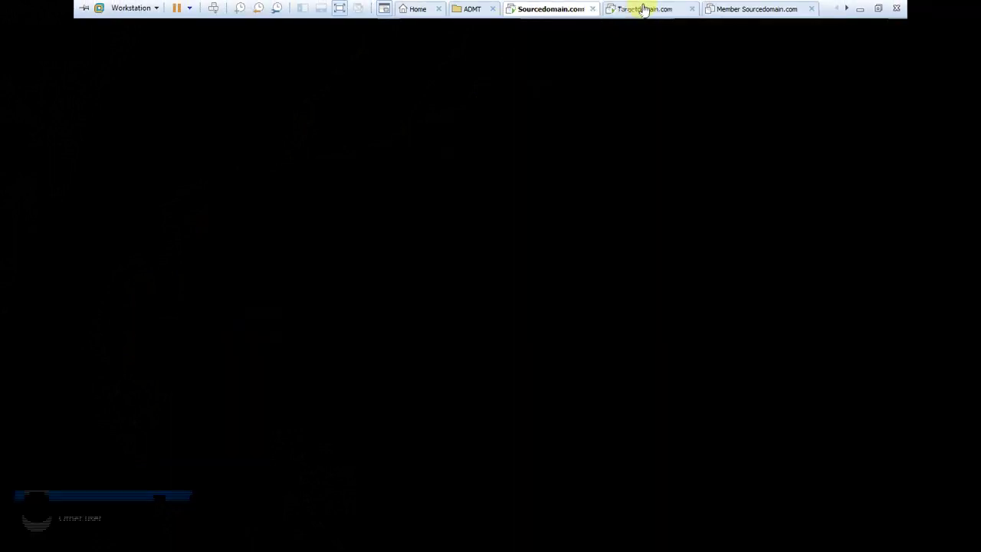
pyautogui.click(552, 8)
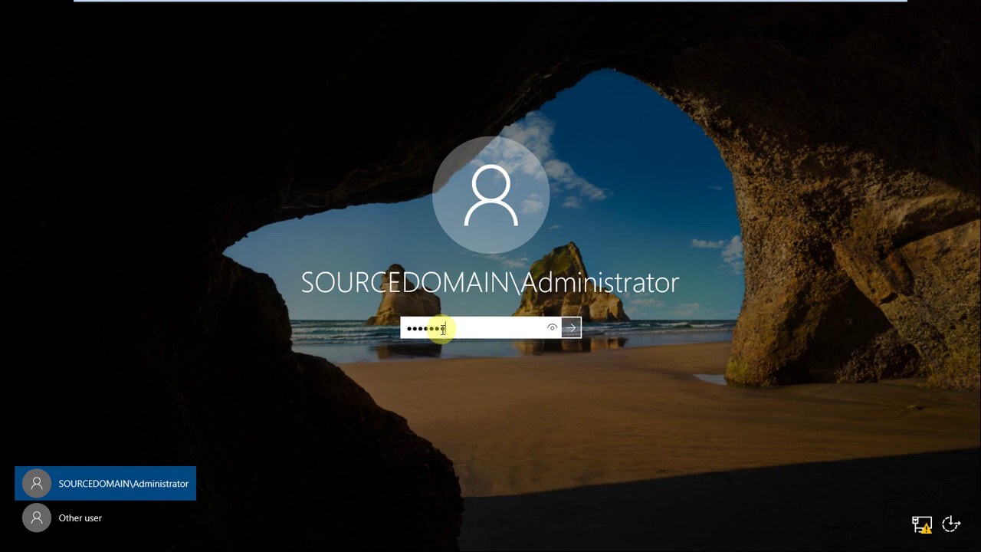
pyautogui.press('Return')
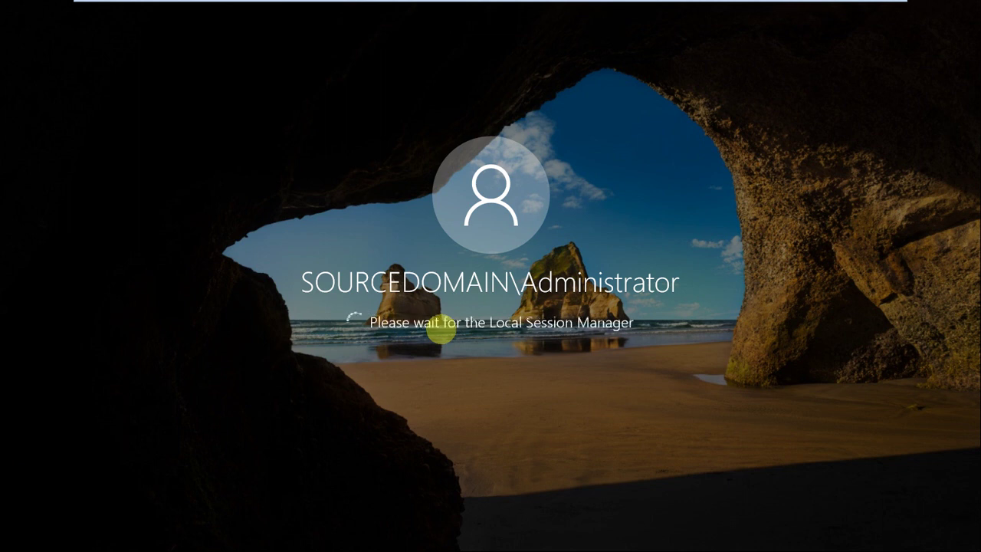
# Sign in to the Targetdomain.com machine as TARGETDOMAIN\Administrator with the account password
pyautogui.moveTo(559, 6)
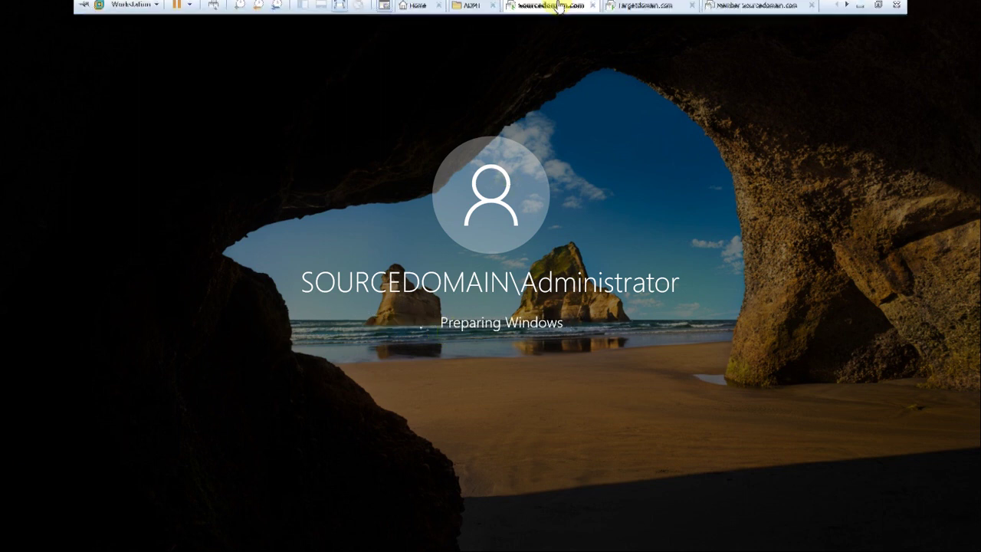
pyautogui.click(627, 9)
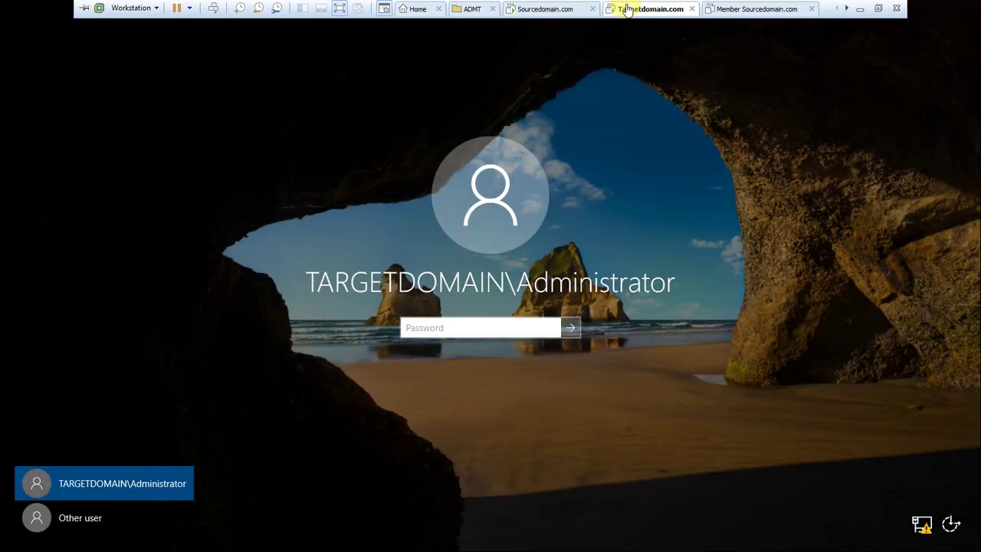
pyautogui.click(463, 329)
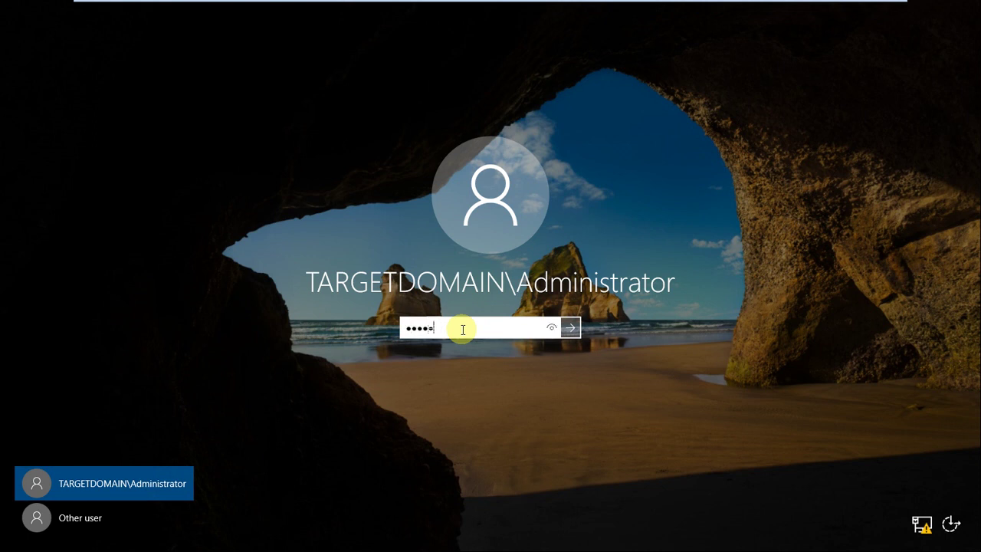
pyautogui.press('Return')
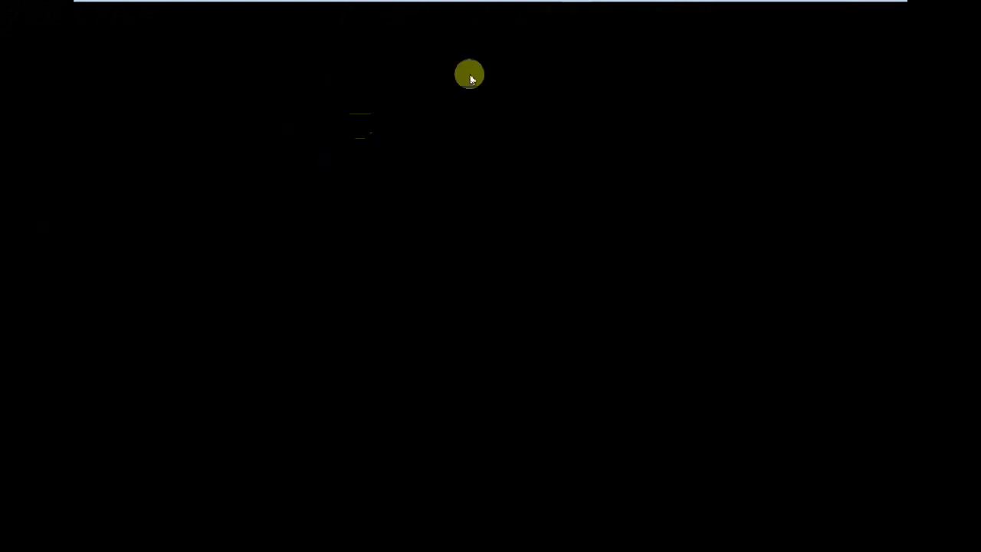
pyautogui.moveTo(582, 5)
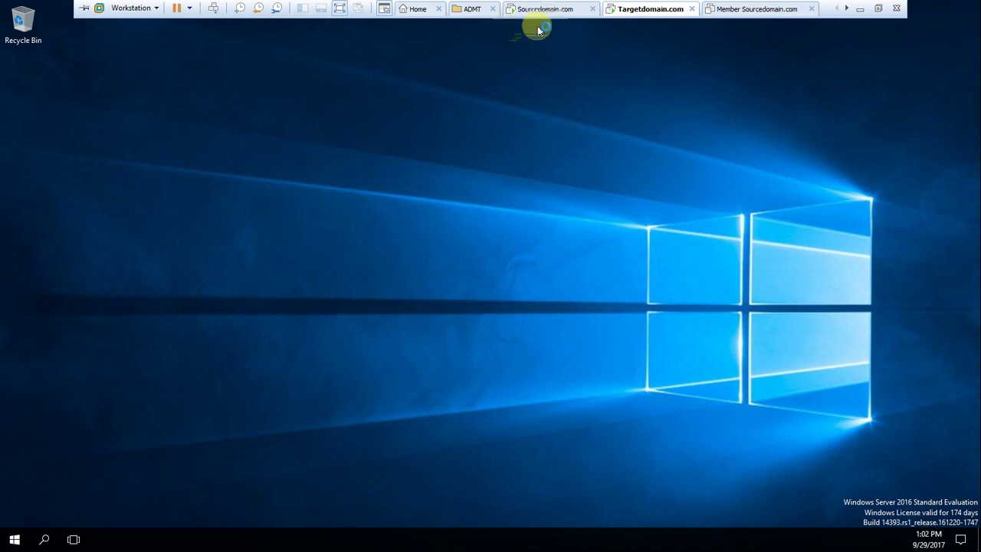
pyautogui.click(550, 12)
pyautogui.click(625, 11)
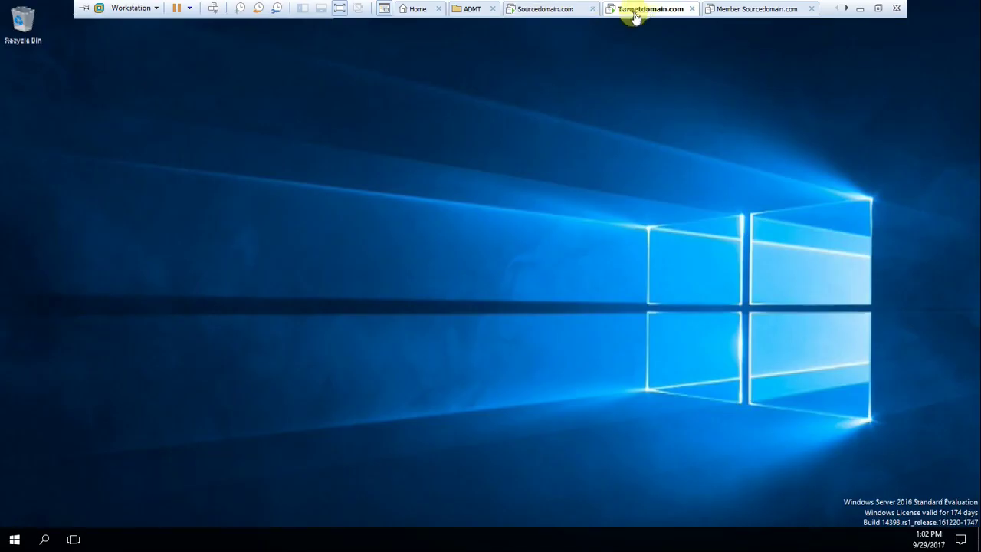
pyautogui.click(552, 13)
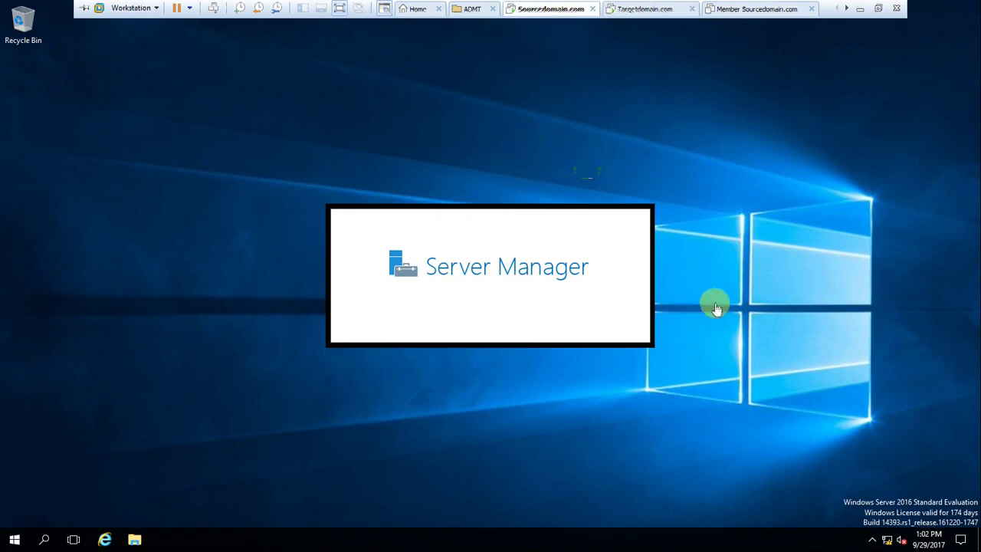
pyautogui.moveTo(516, 6)
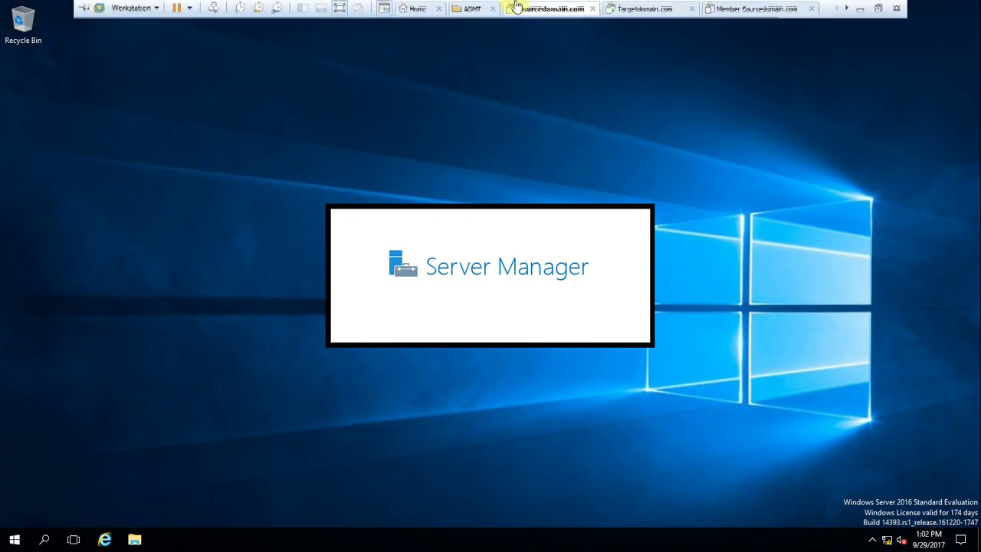
pyautogui.click(633, 10)
pyautogui.click(544, 11)
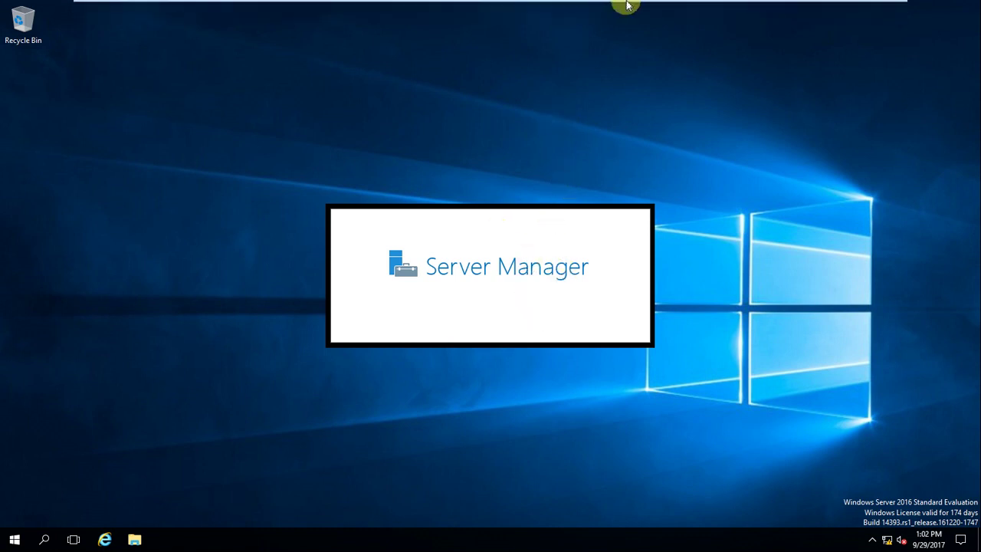
# Open the Network and Sharing Center on the Targetdomain.com machine
pyautogui.click(644, 9)
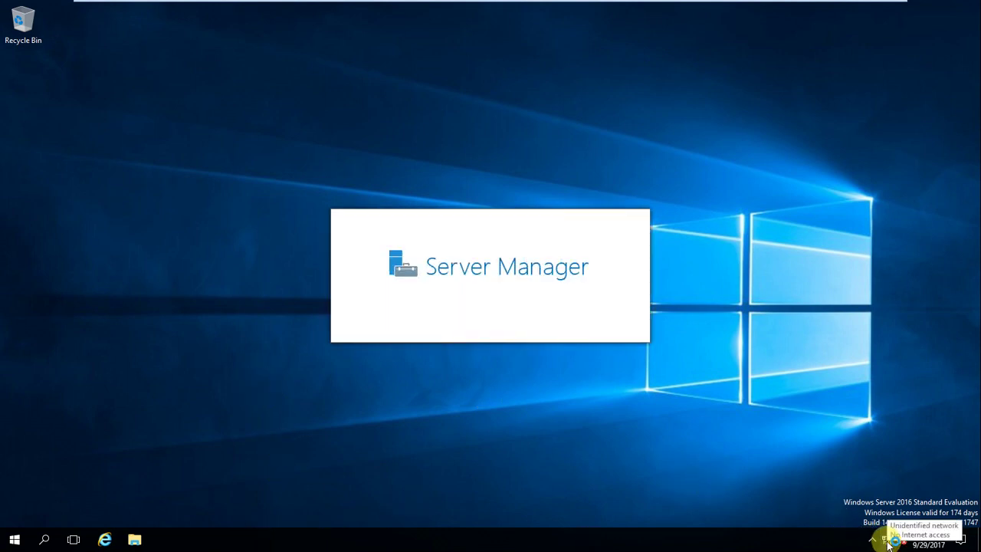
pyautogui.rightClick(889, 542)
pyautogui.click(895, 529)
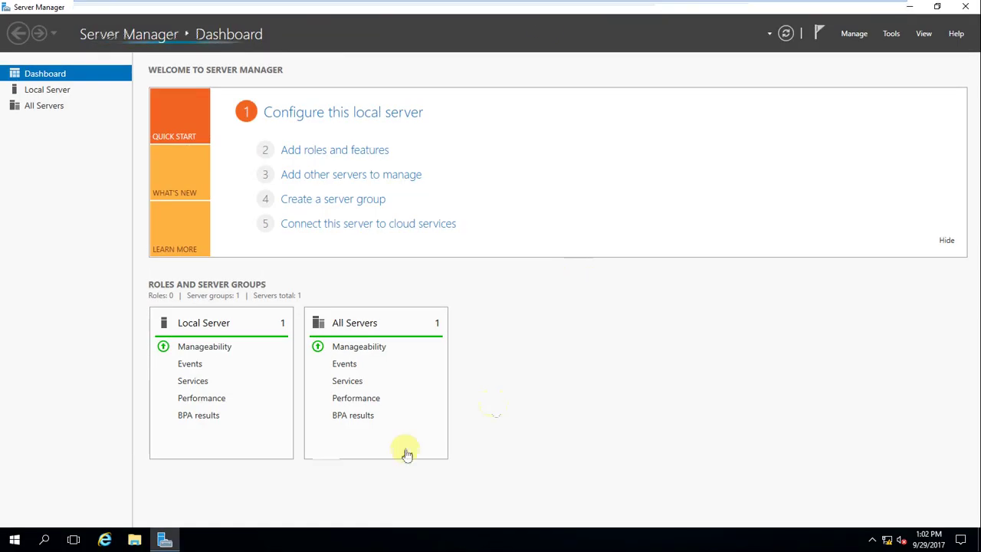
pyautogui.press('super+r')
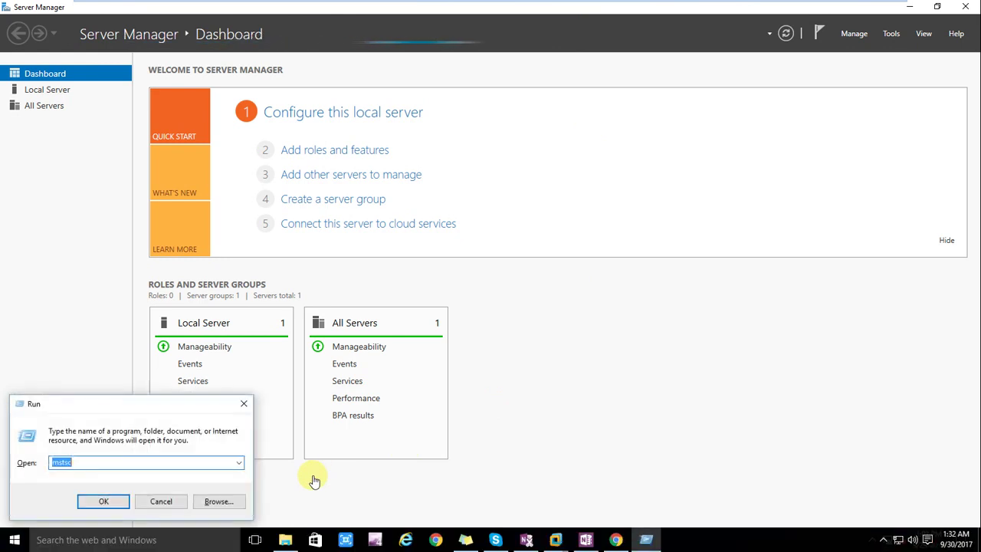
pyautogui.write('n')
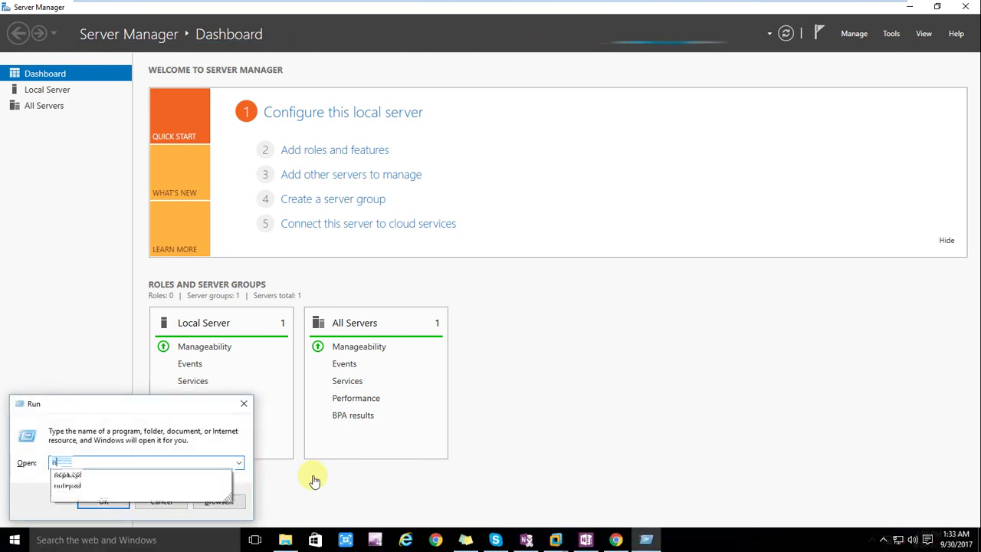
pyautogui.write('cpa.cpl')
pyautogui.press('Return')
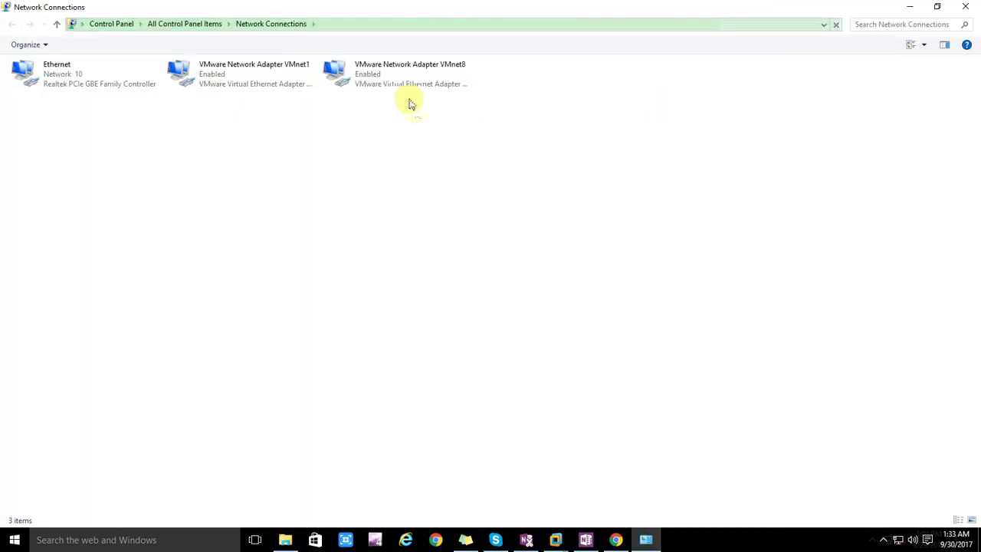
pyautogui.click(59, 88)
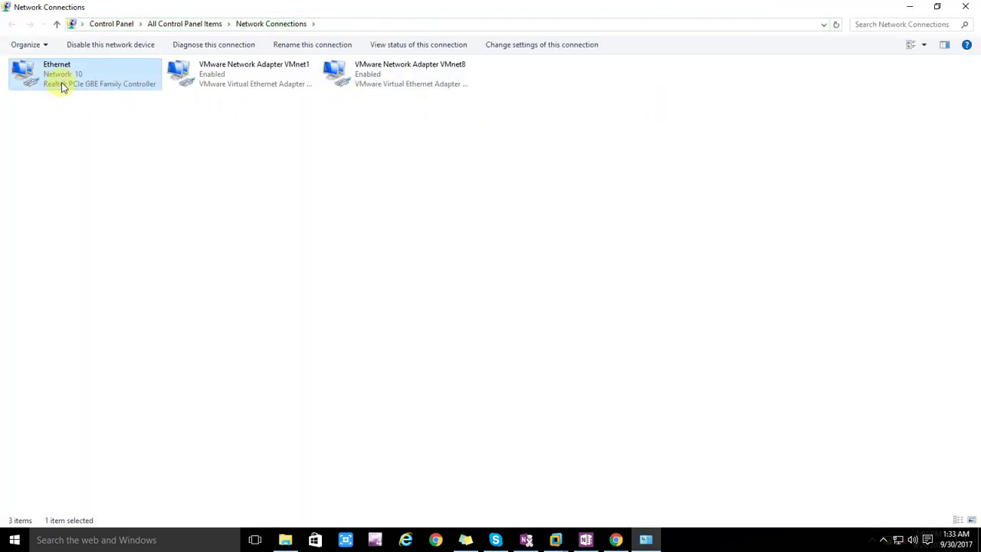
pyautogui.rightClick(62, 83)
pyautogui.click(91, 200)
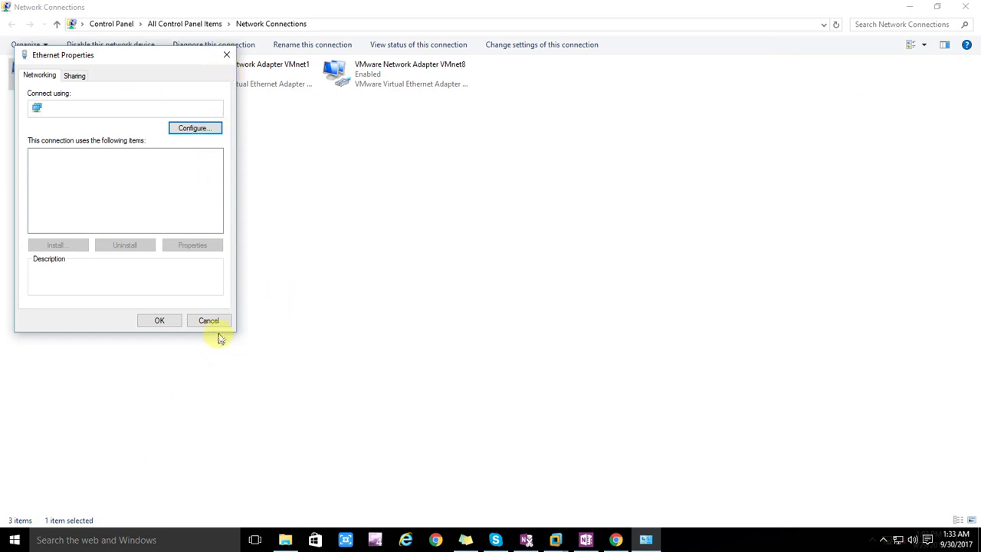
pyautogui.click(210, 321)
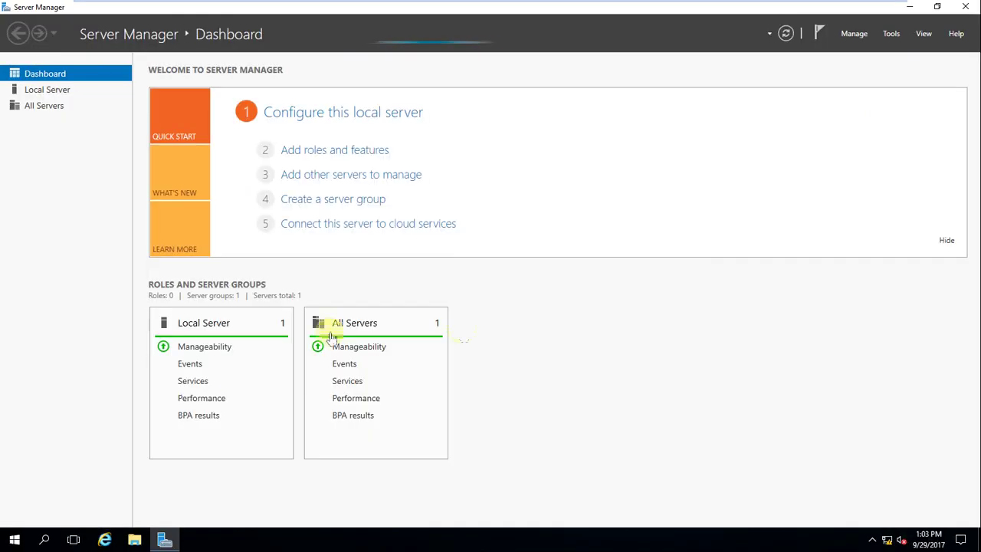
# Open the Network Connections window inside the Sourcedomain.com machine
pyautogui.moveTo(383, 2)
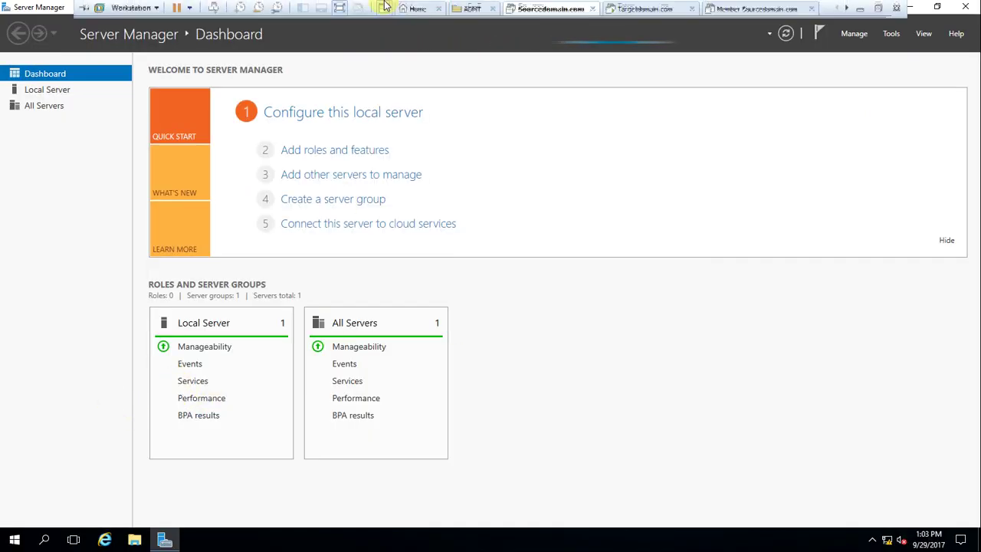
pyautogui.click(337, 10)
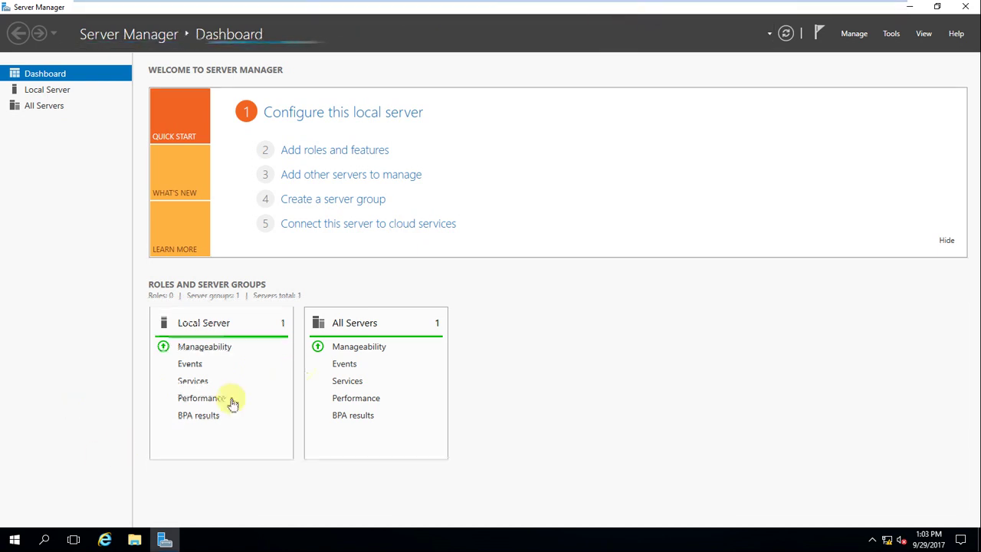
pyautogui.press('super+r')
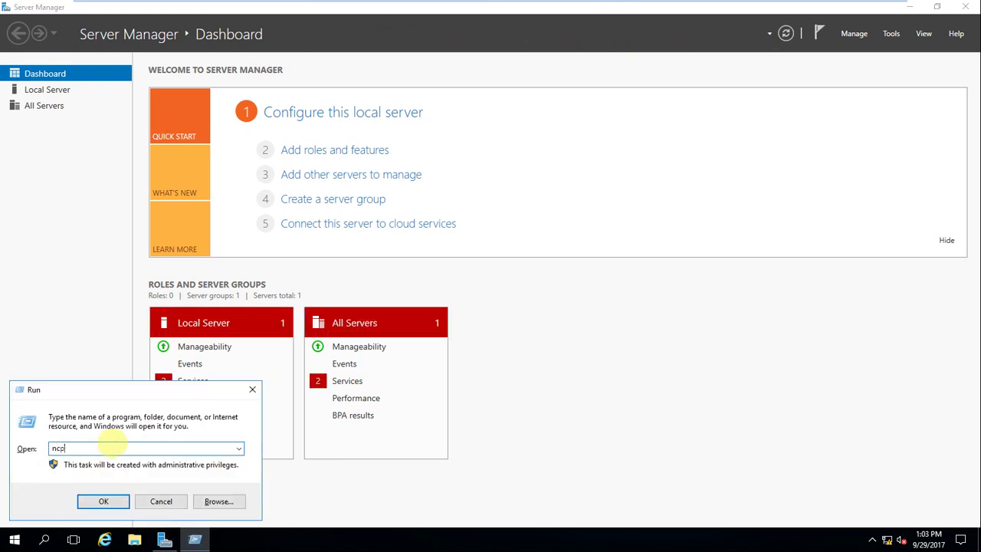
pyautogui.press('Return')
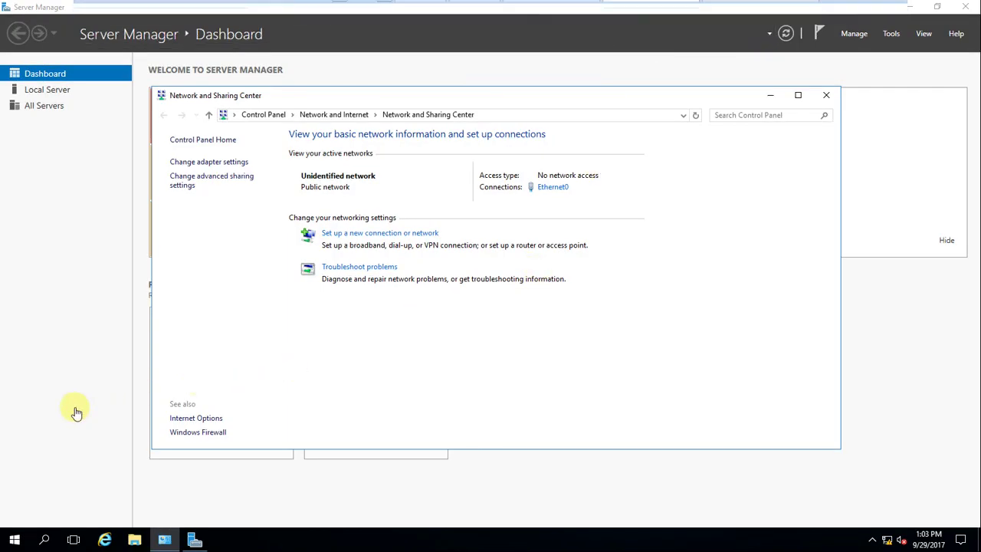
pyautogui.press('super+r')
pyautogui.write('ncpa')
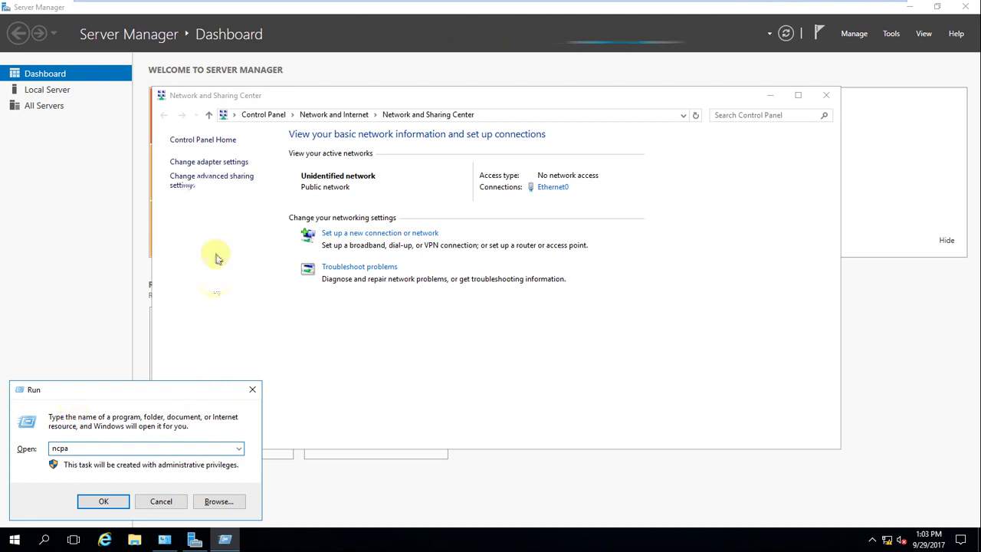
pyautogui.click(723, 221)
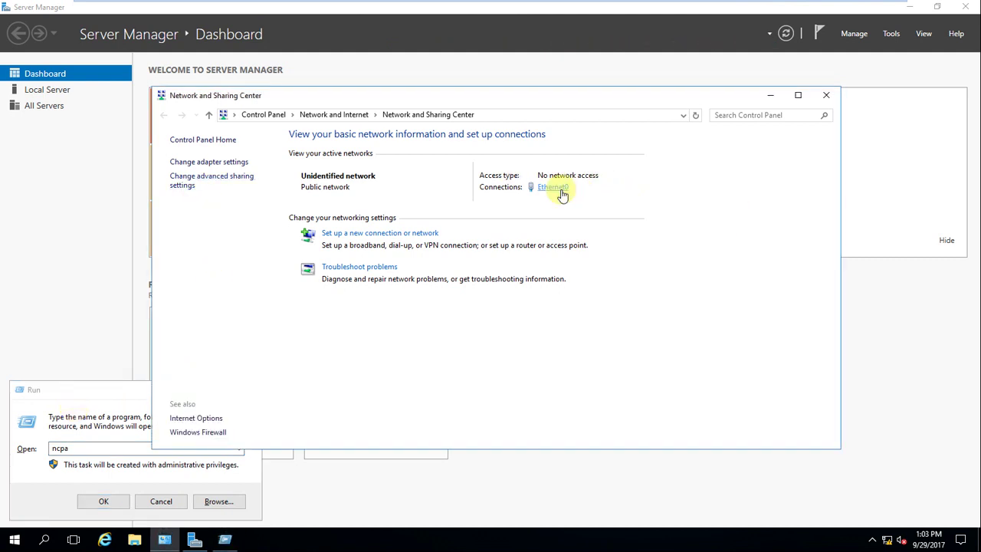
# Open the Internet Protocol Version 4 (TCP/IPv4) properties of the Ethernet0 connection on the Targetdomain.com machine
pyautogui.click(553, 188)
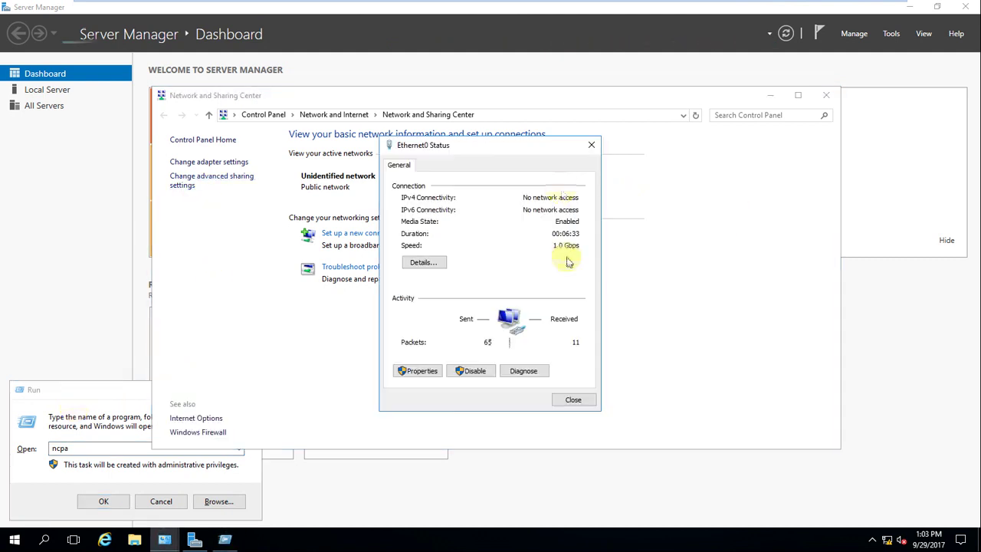
pyautogui.click(423, 372)
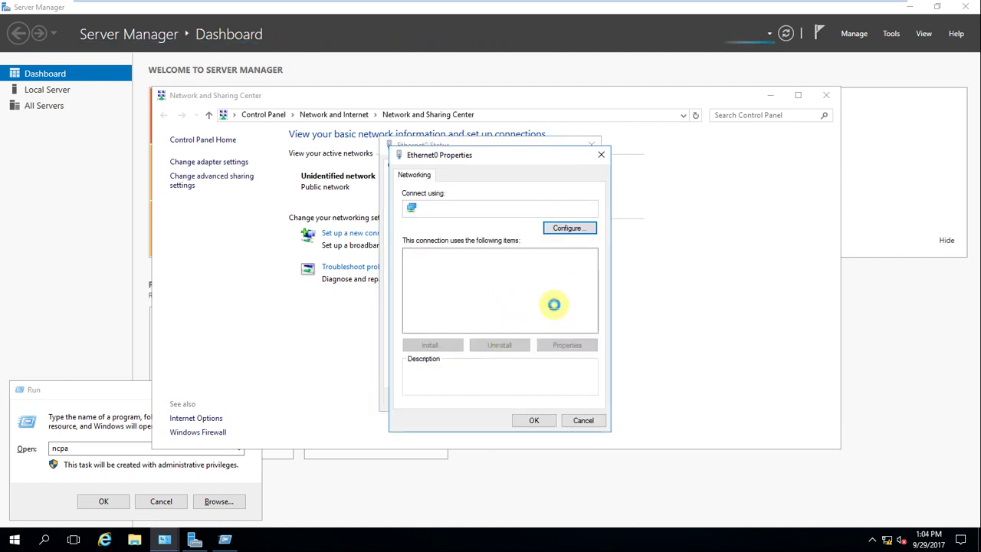
pyautogui.click(527, 287)
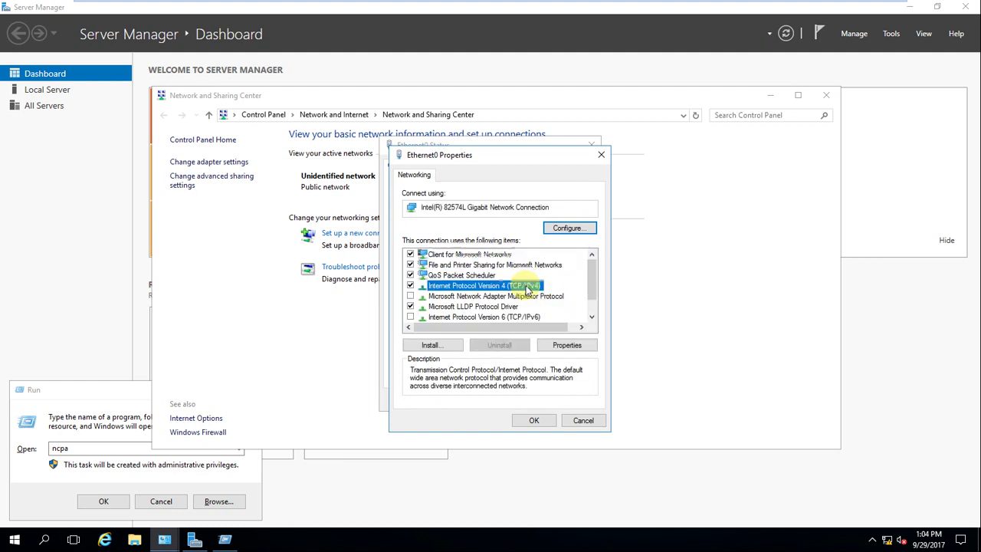
pyautogui.click(569, 345)
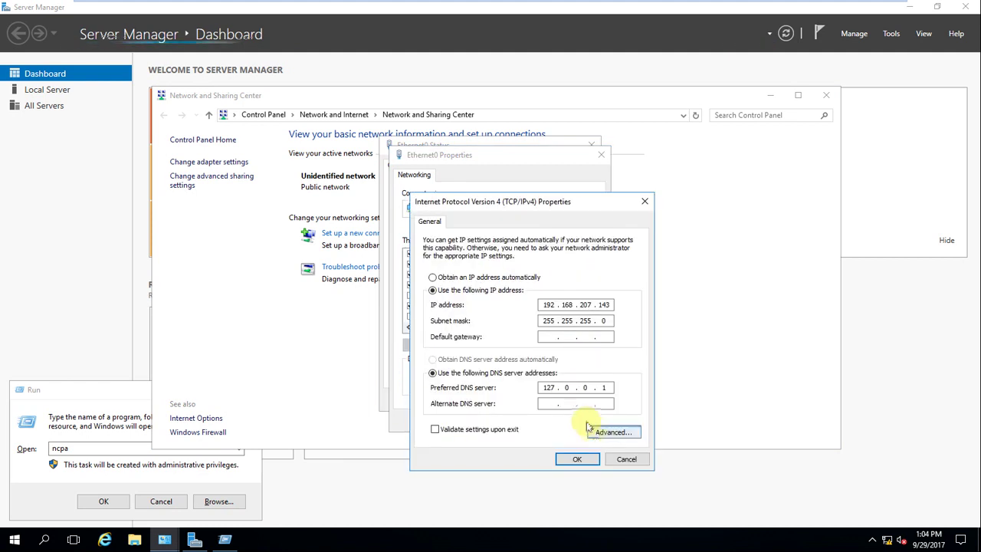
# Set the preferred DNS server to an address starting with 192.168.207 and accept the IPv4 settings
pyautogui.click(611, 399)
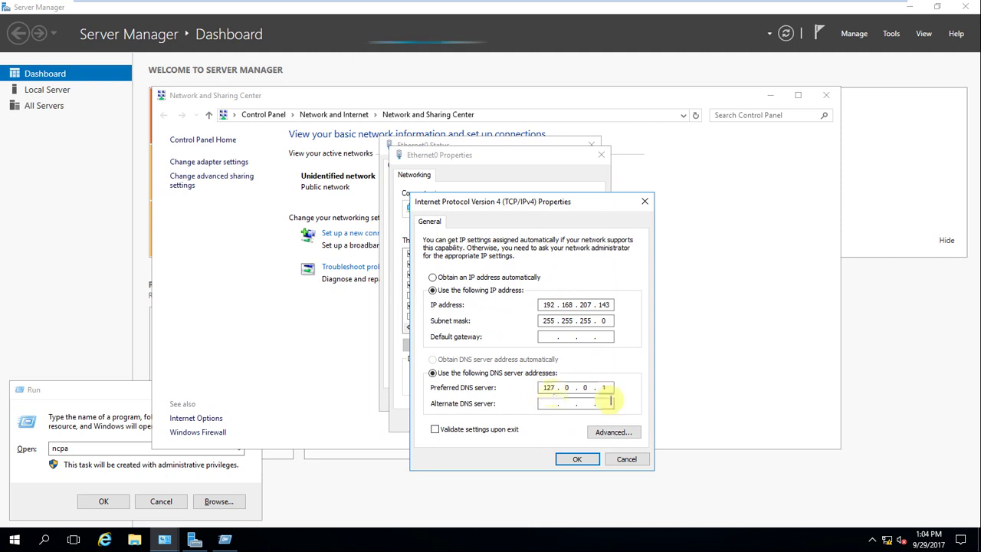
pyautogui.press('BackSpace')
pyautogui.press('BackSpace')
pyautogui.press('BackSpace')
pyautogui.press('BackSpace')
pyautogui.press('BackSpace')
pyautogui.press('BackSpace')
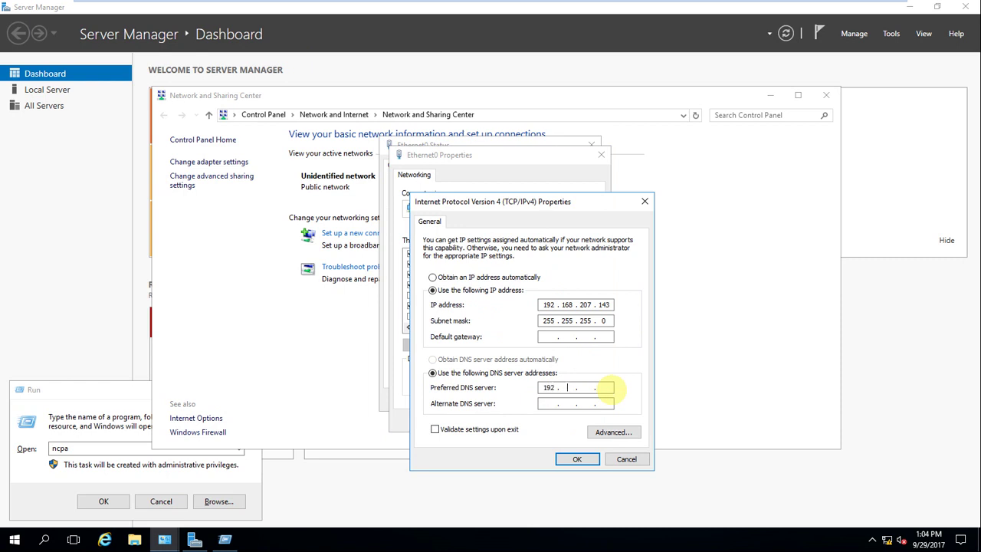
pyautogui.write('192 . 168 . 207')
pyautogui.click(578, 459)
# On the Sourcedomain.com machine, set the preferred IPv4 DNS server of Ethernet0 to 192.168.207.142
pyautogui.moveTo(344, 4)
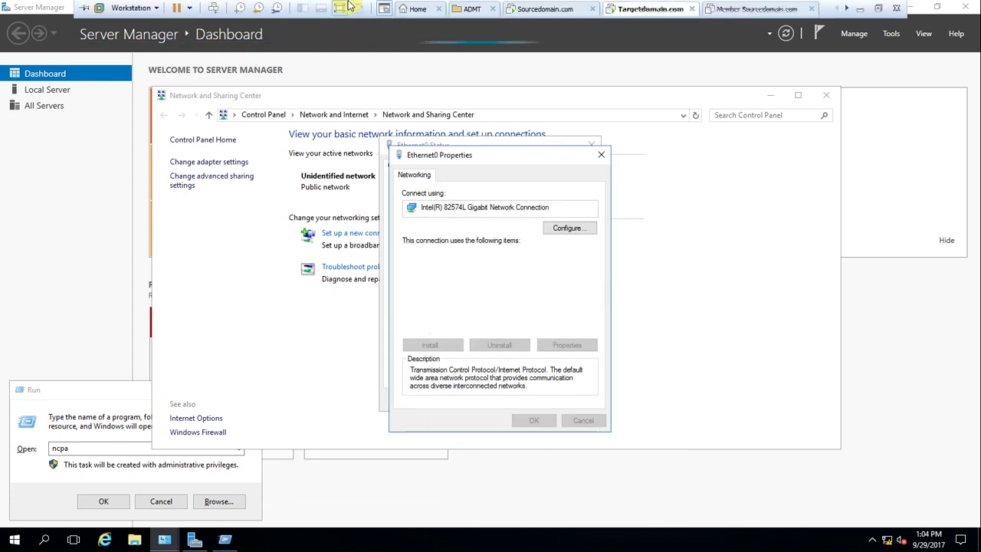
pyautogui.click(545, 9)
pyautogui.click(201, 170)
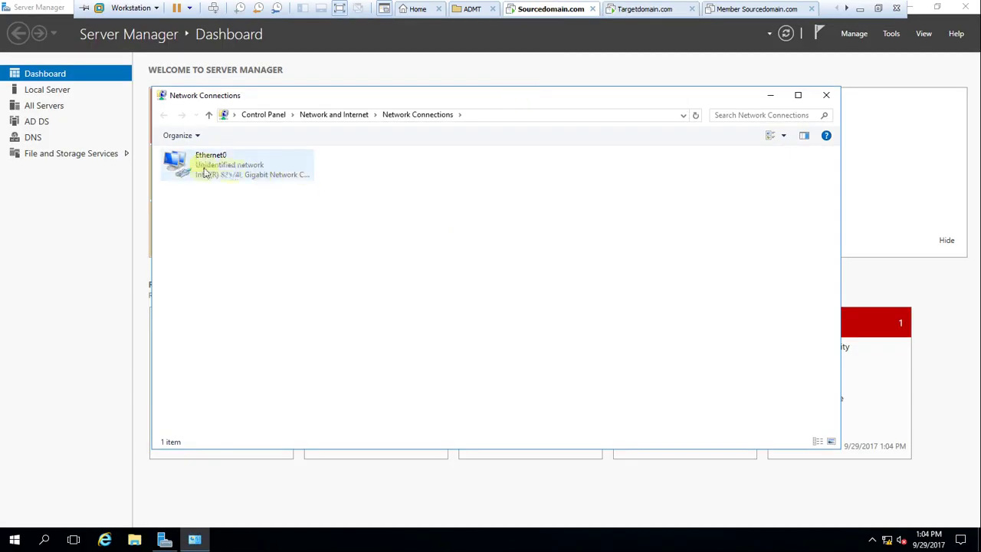
pyautogui.rightClick(207, 175)
pyautogui.click(242, 283)
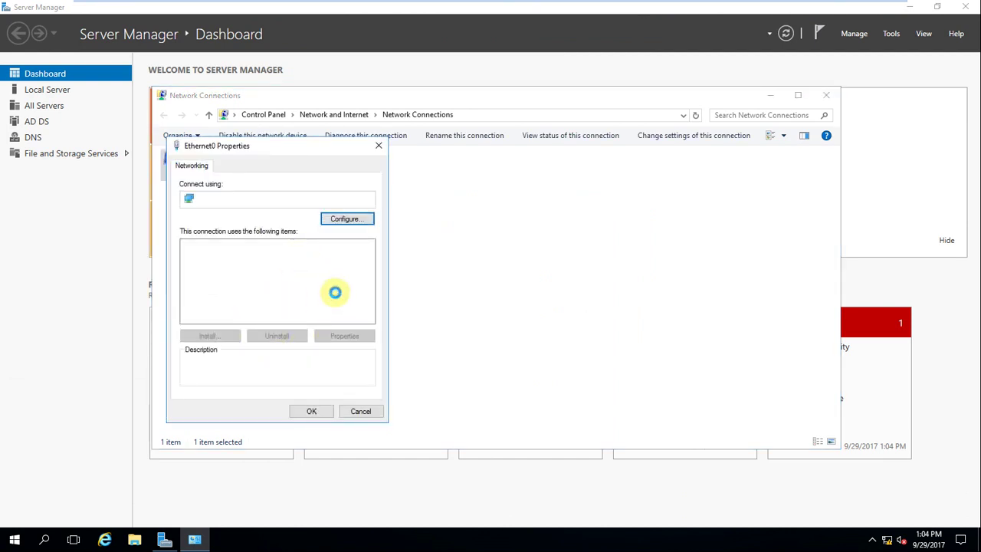
pyautogui.click(272, 277)
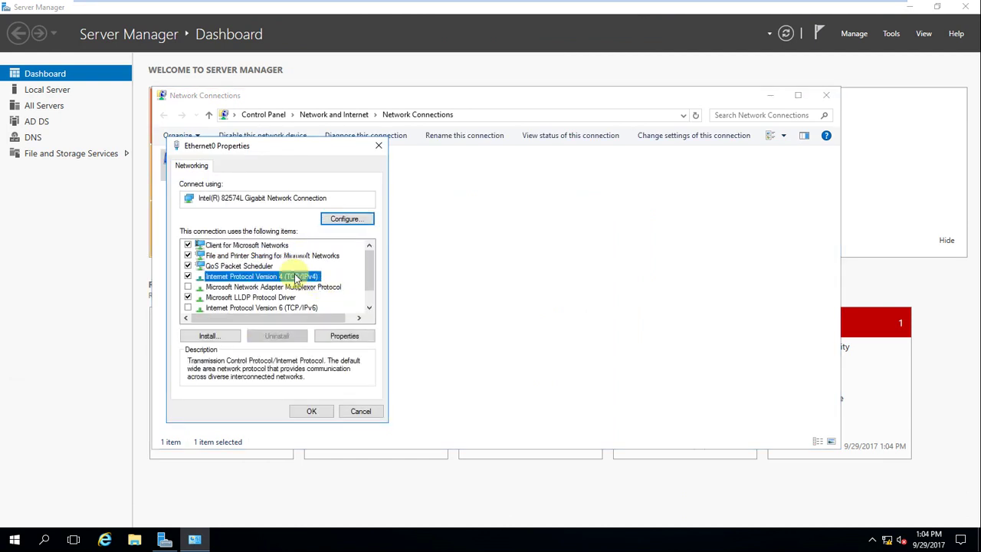
pyautogui.click(345, 336)
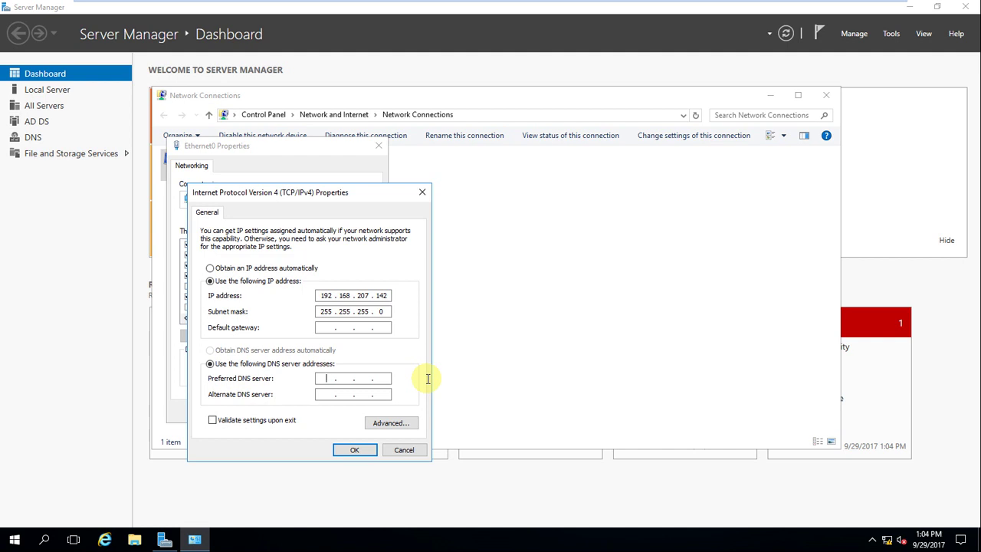
pyautogui.write('192 . 168 . 207 . 142')
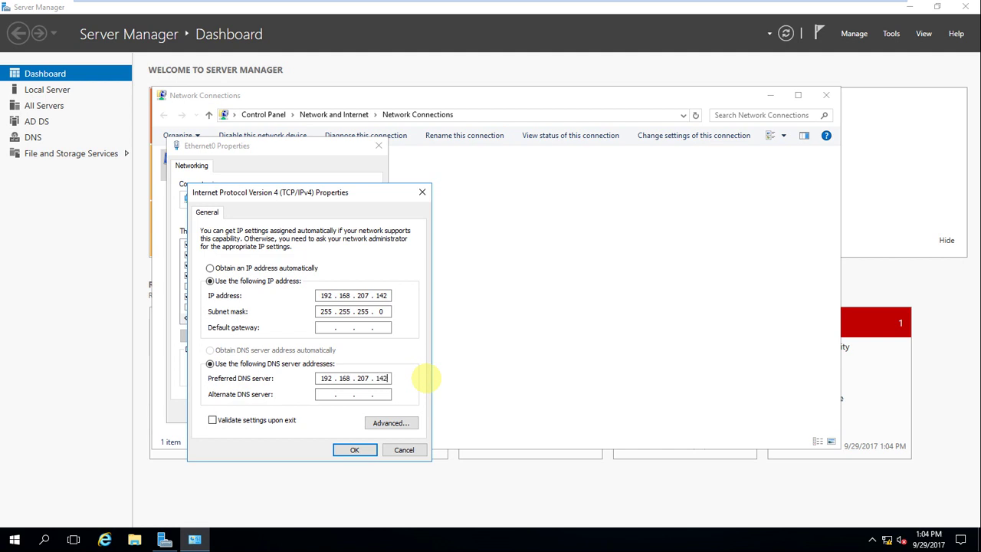
pyautogui.click(354, 449)
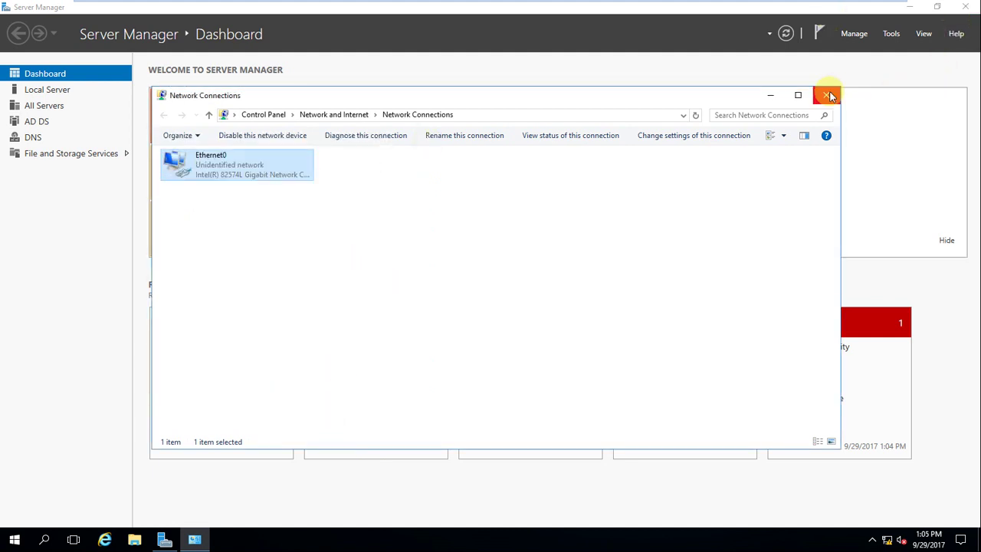
# Open a command prompt on the Sourcedomain.com machine and ping 192.168.207.143
pyautogui.moveTo(592, 3)
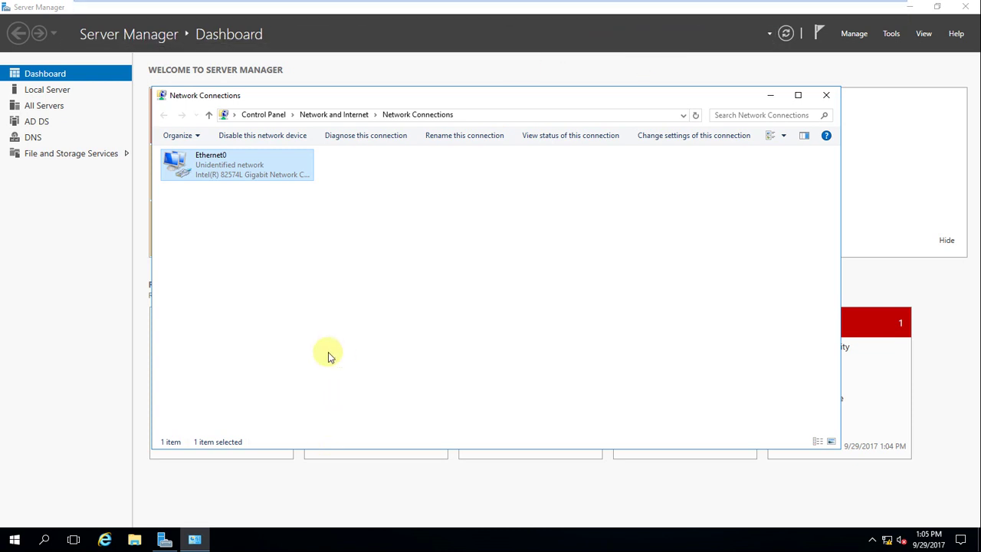
pyautogui.press('super+r')
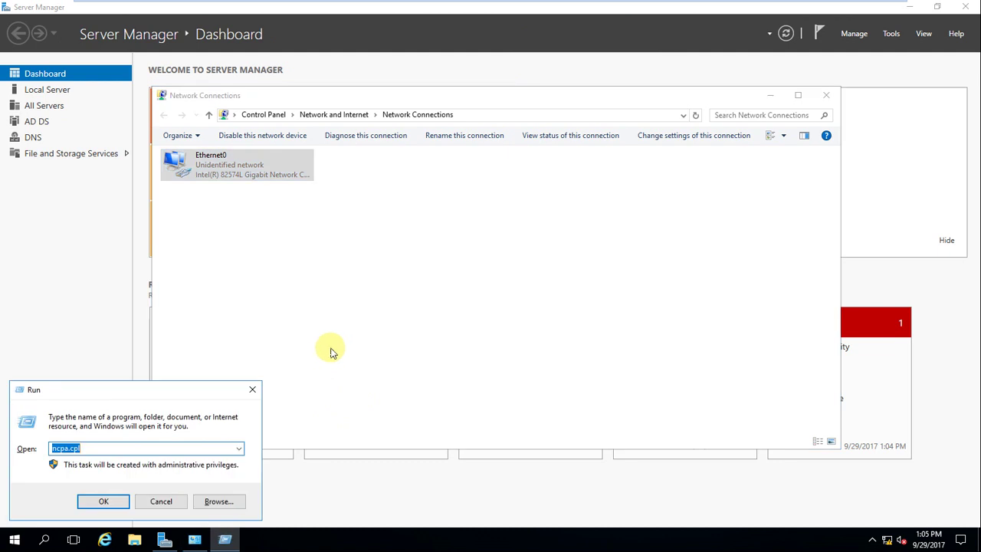
pyautogui.write('cmd')
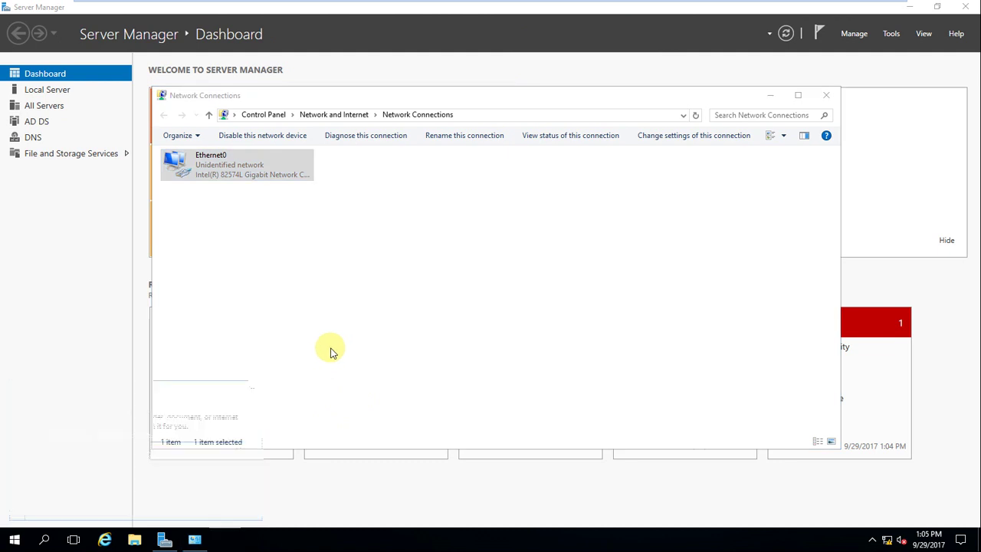
pyautogui.press('Return')
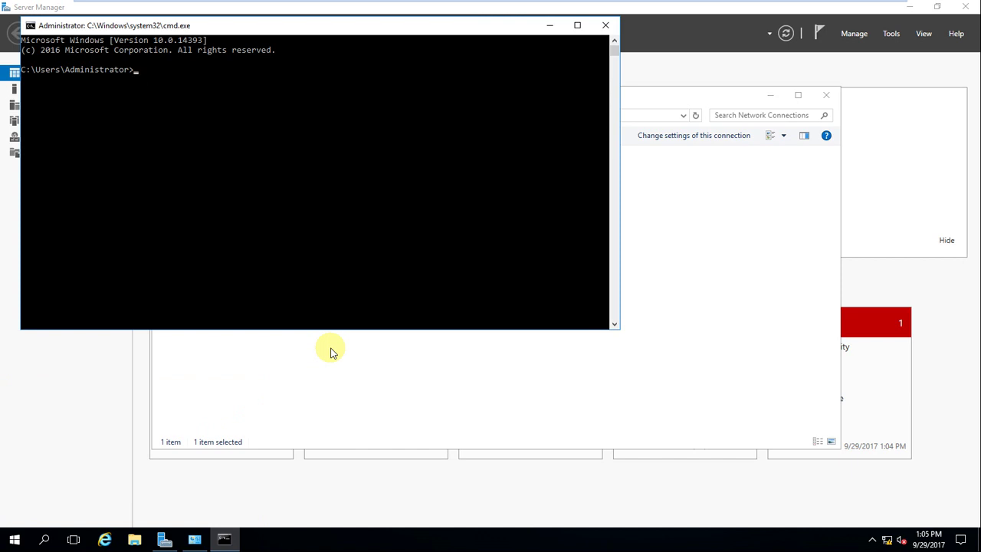
pyautogui.write('ping 192.168.207.143')
pyautogui.press('Return')
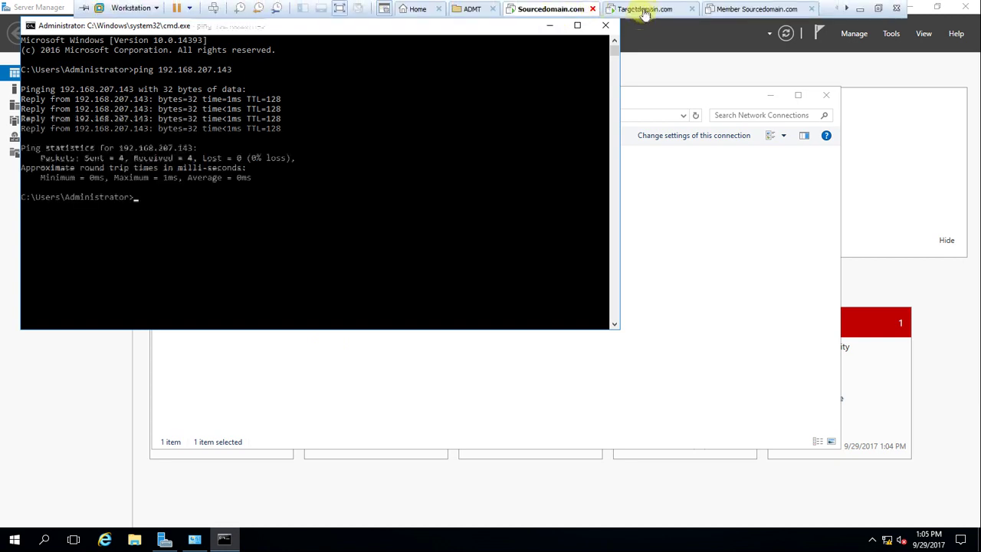
# Switch to the Targetdomain.com machine and close the Ethernet0 properties and status dialogs
pyautogui.click(642, 11)
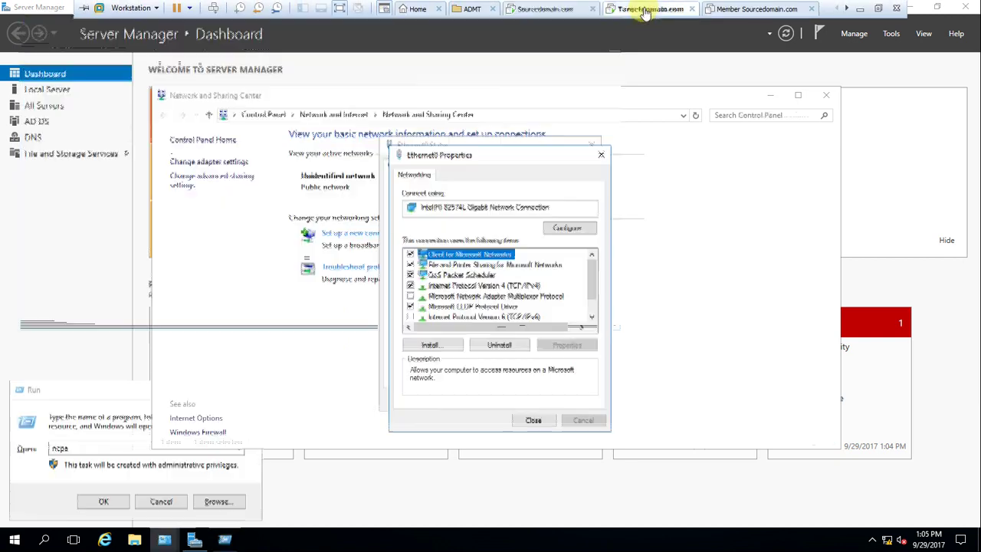
pyautogui.click(533, 421)
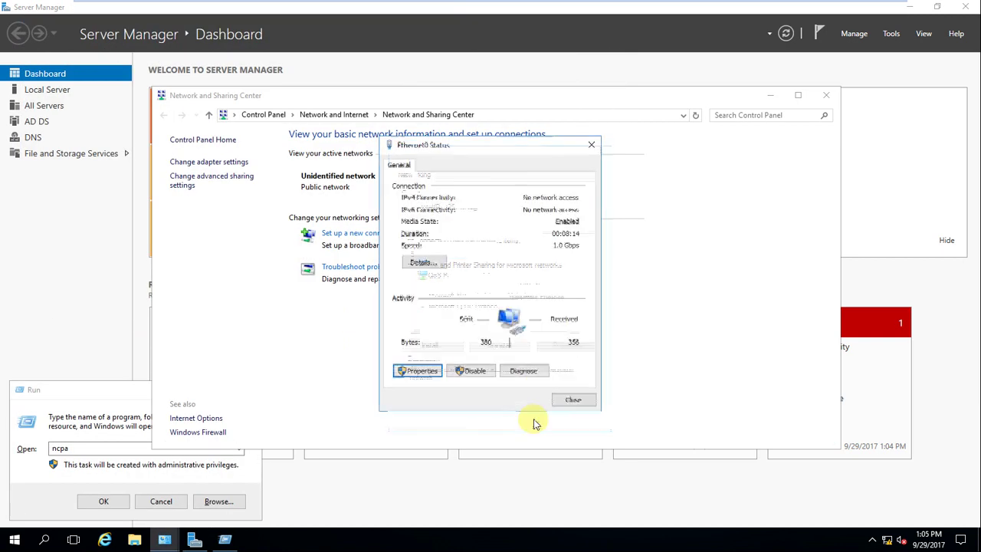
pyautogui.click(586, 406)
# Ping 192.168.207.142 from a command prompt on the Targetdomain.com machine and close the prompt
pyautogui.hotkey('alt', 'Tab')
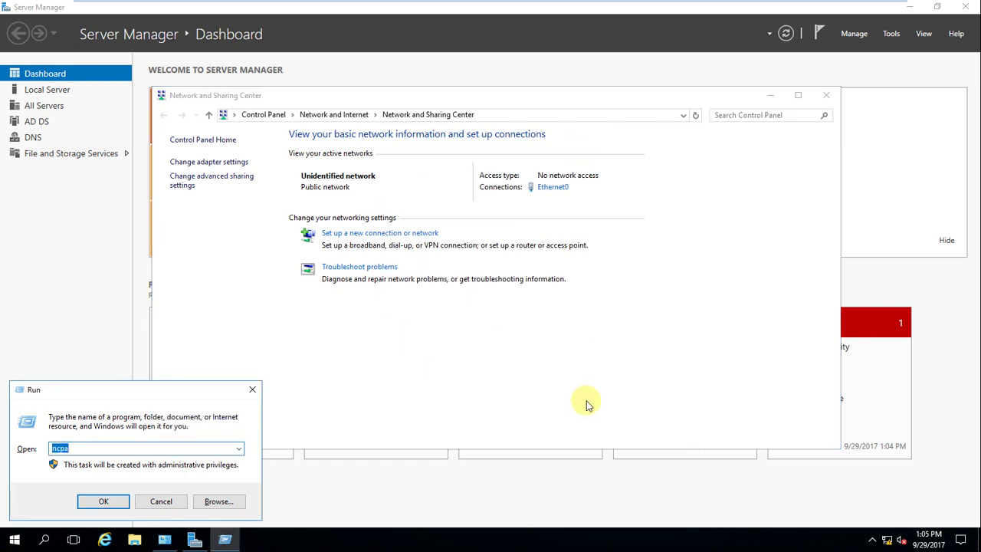
pyautogui.write('cmd')
pyautogui.press('Return')
pyautogui.write('ping 192.168')
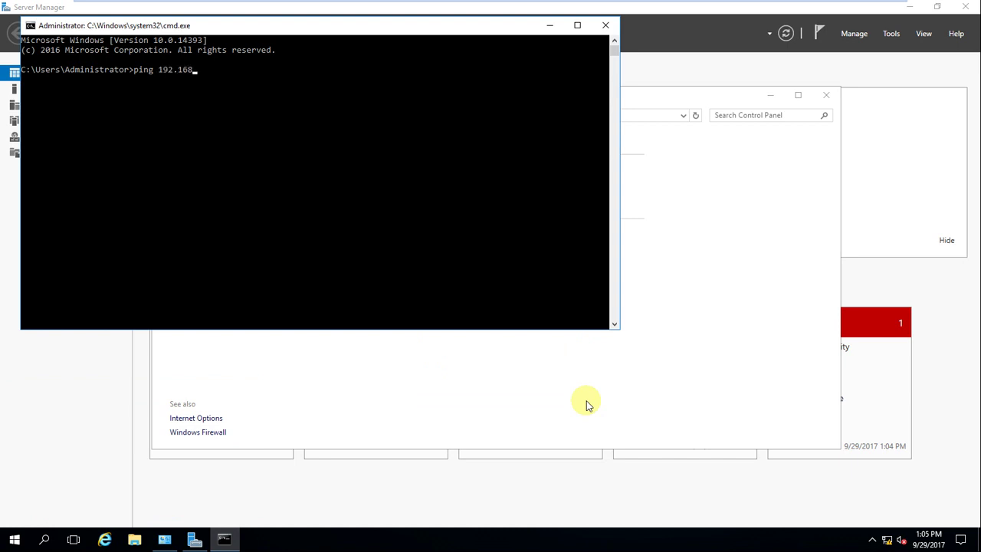
pyautogui.write('.207.142')
pyautogui.press('Return')
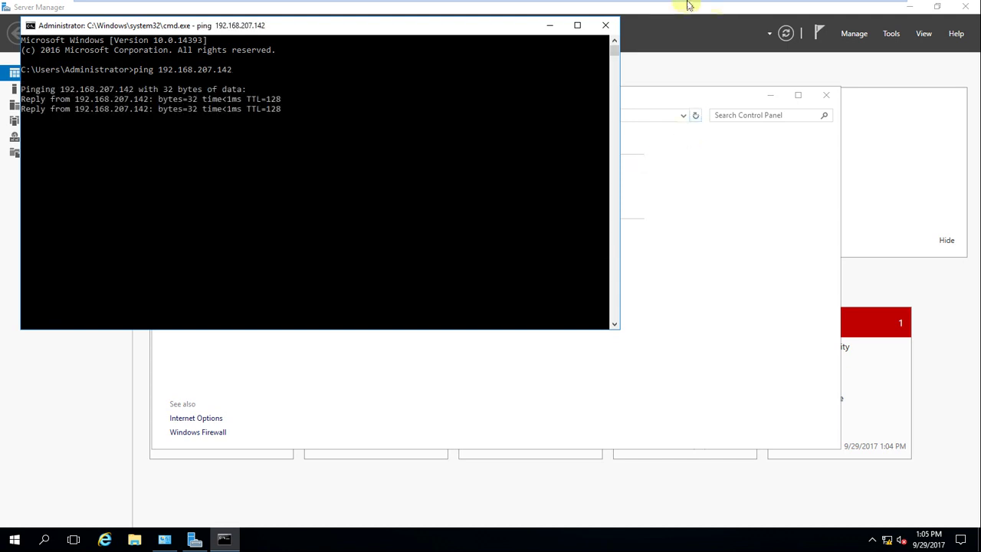
pyautogui.click(607, 27)
# Run nslookup on the Sourcedomain.com machine, query 192.168.207.143, and minimize the command prompt
pyautogui.moveTo(475, 4)
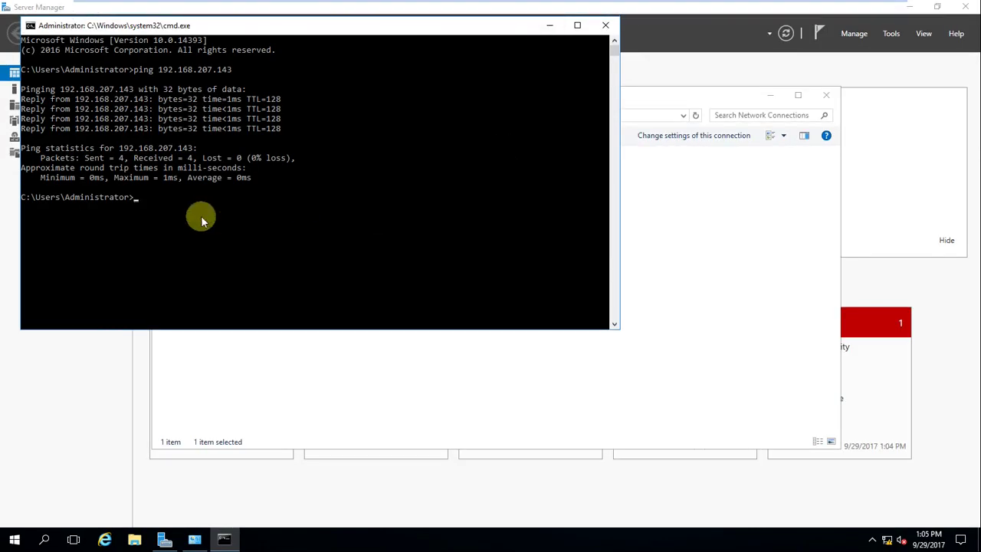
pyautogui.click(200, 219)
pyautogui.write('nslookup')
pyautogui.press('Return')
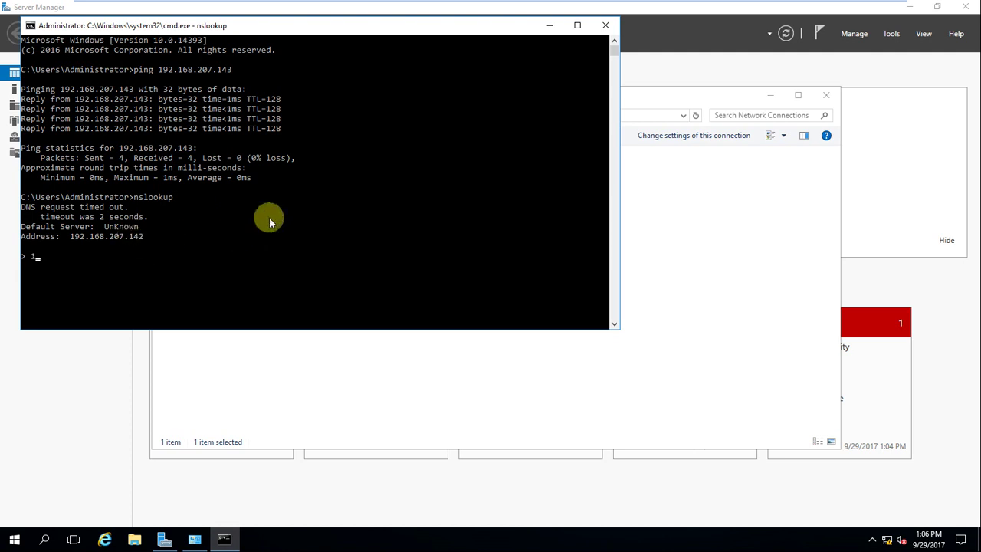
pyautogui.write('2.168.207.143')
pyautogui.press('Return')
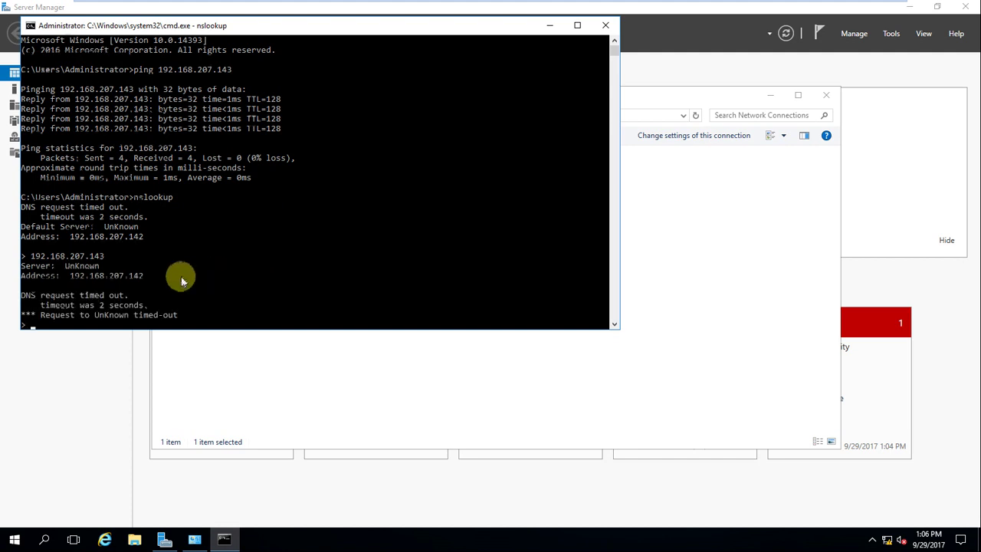
pyautogui.scroll(-1, 178, 285)
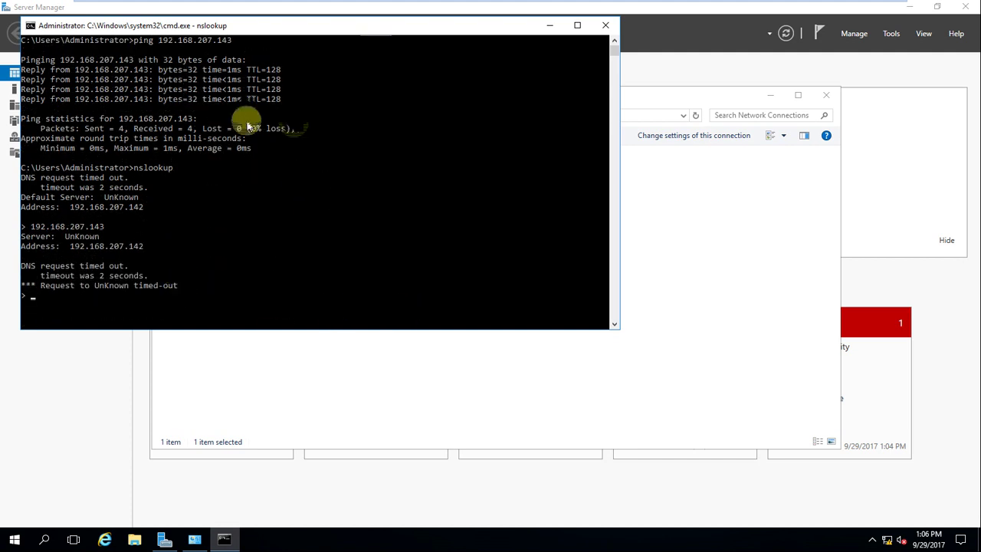
pyautogui.scroll(1, 360, 69)
pyautogui.click(550, 25)
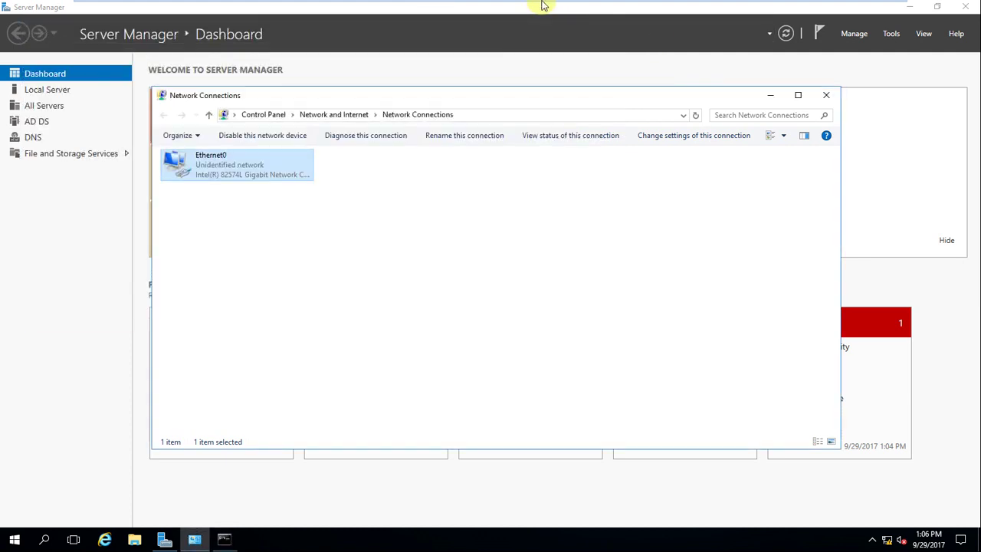
# In DNS Manager on the Sourcedomain.com machine, add 192.168.207.143 as a forwarder for the ABC server
pyautogui.moveTo(542, 6)
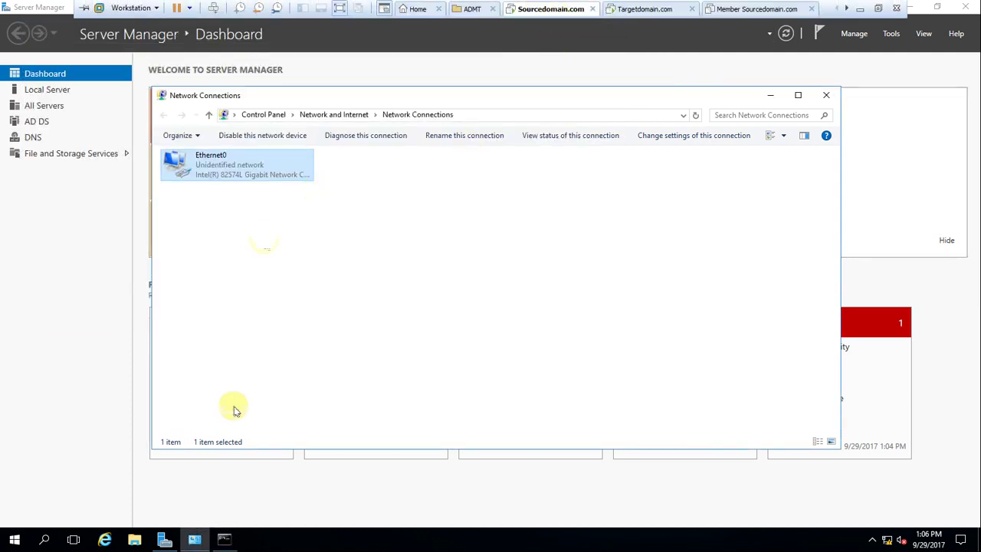
pyautogui.click(33, 137)
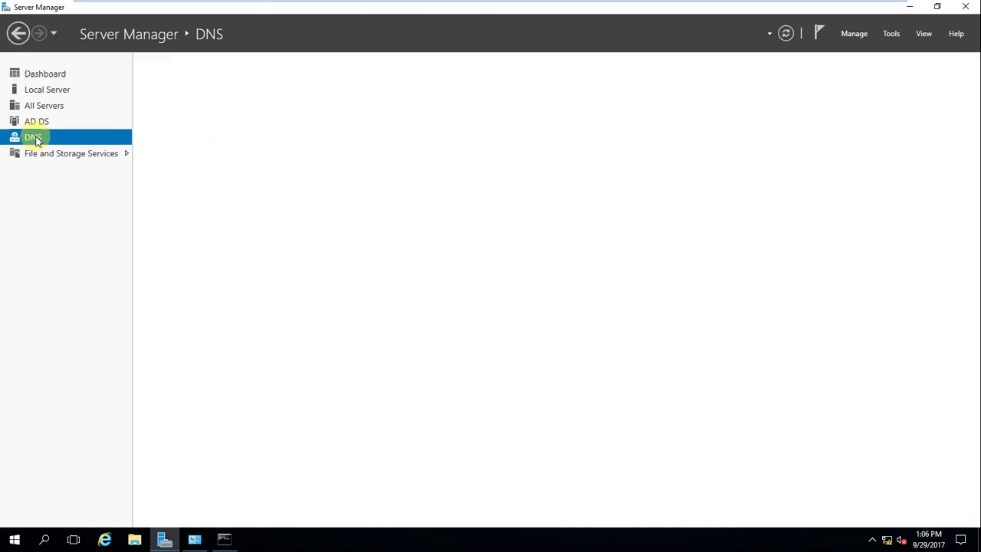
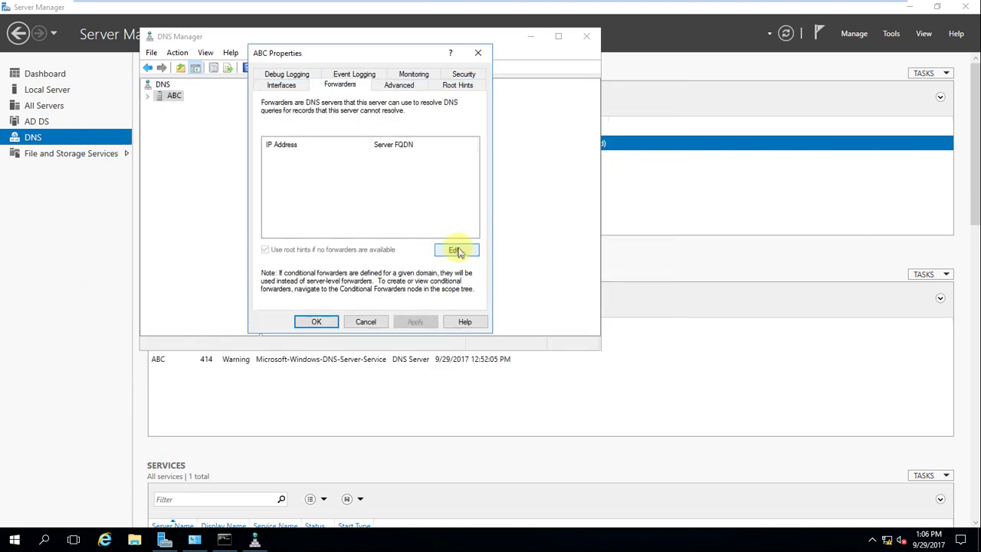
pyautogui.click(457, 251)
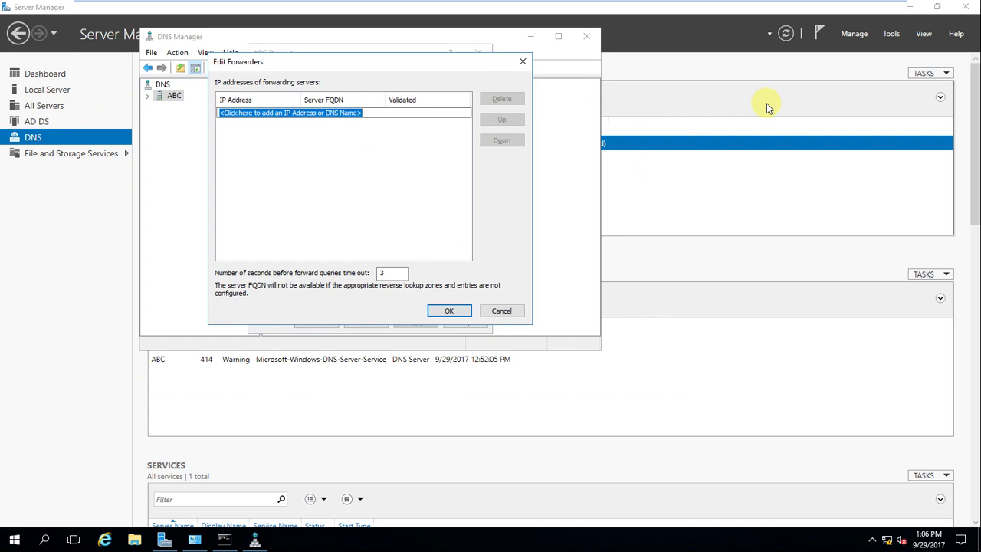
pyautogui.write('192.168.207.143')
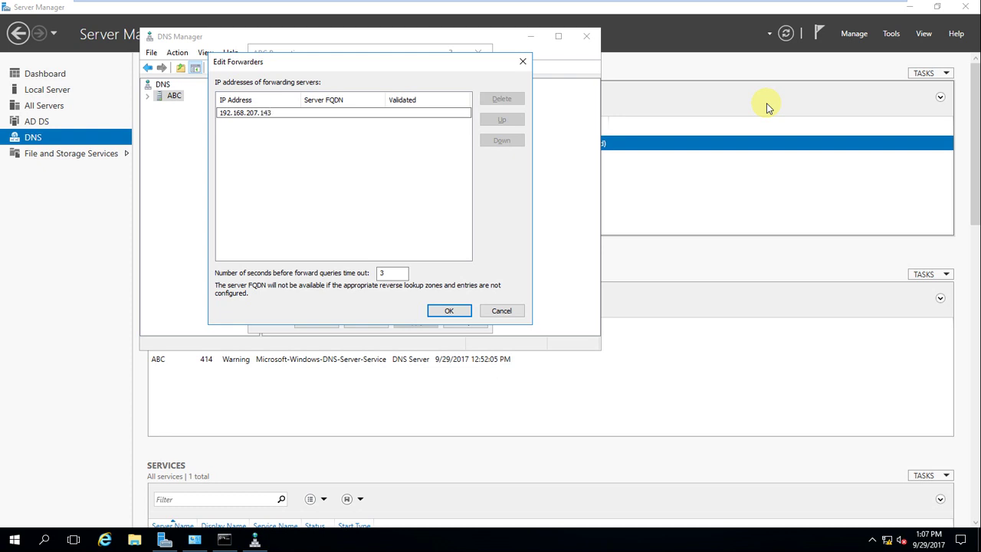
pyautogui.press('Return')
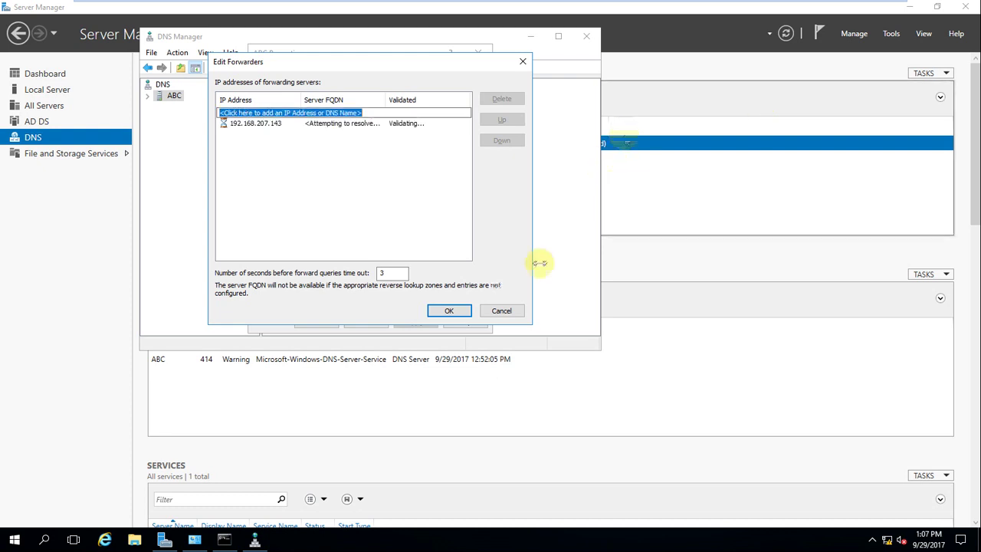
pyautogui.click(452, 311)
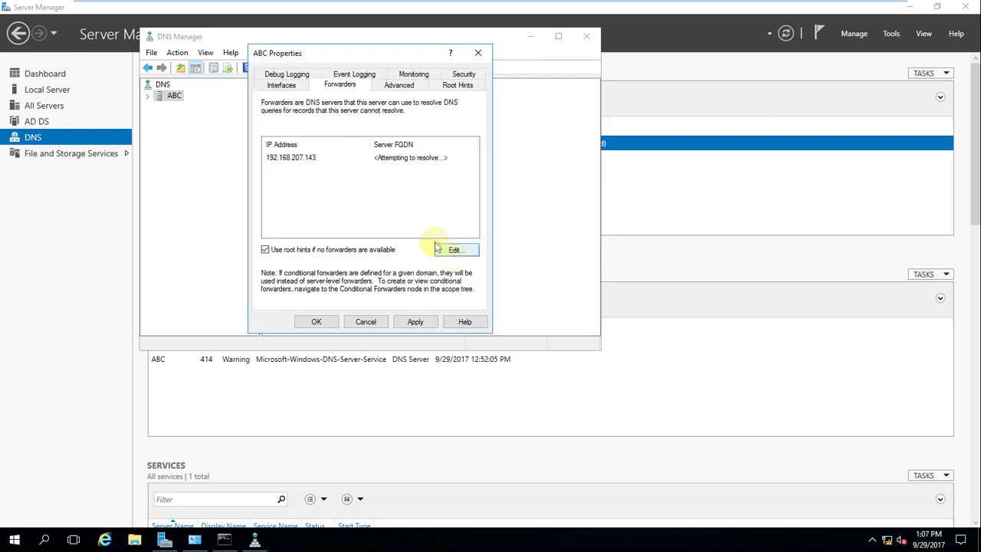
pyautogui.click(329, 324)
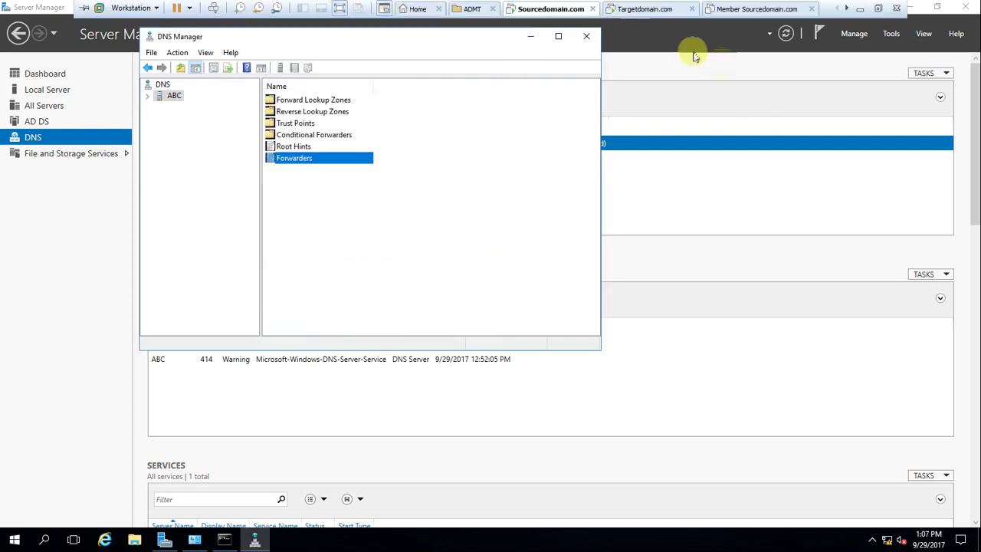
# Open DNS Manager on the Targetdomain.com machine and display the contents of the XYZ server
pyautogui.click(633, 15)
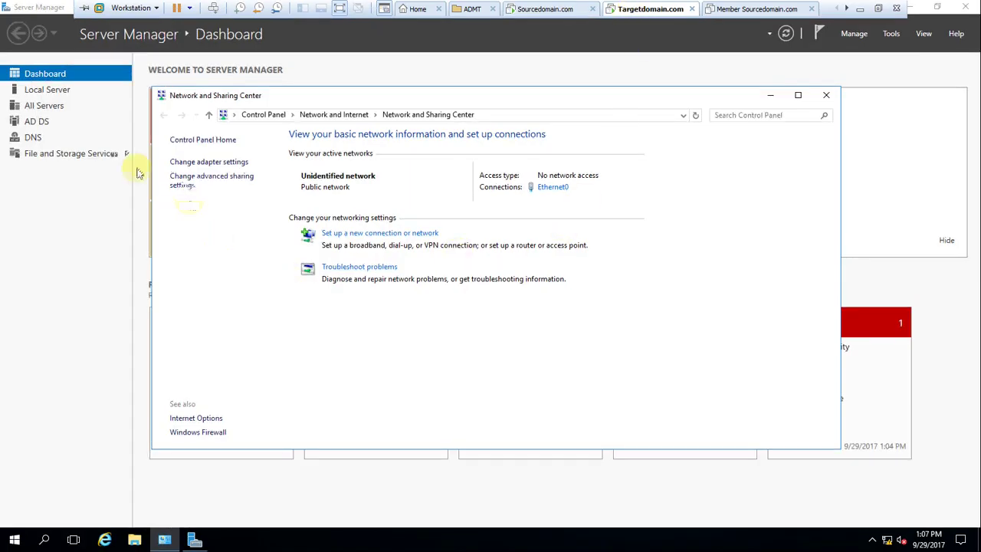
pyautogui.click(896, 38)
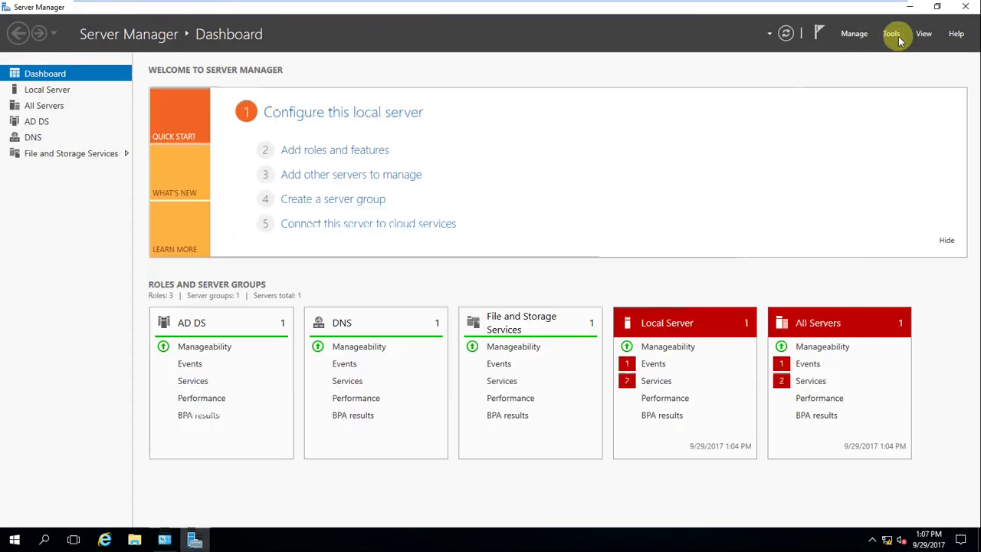
pyautogui.click(896, 37)
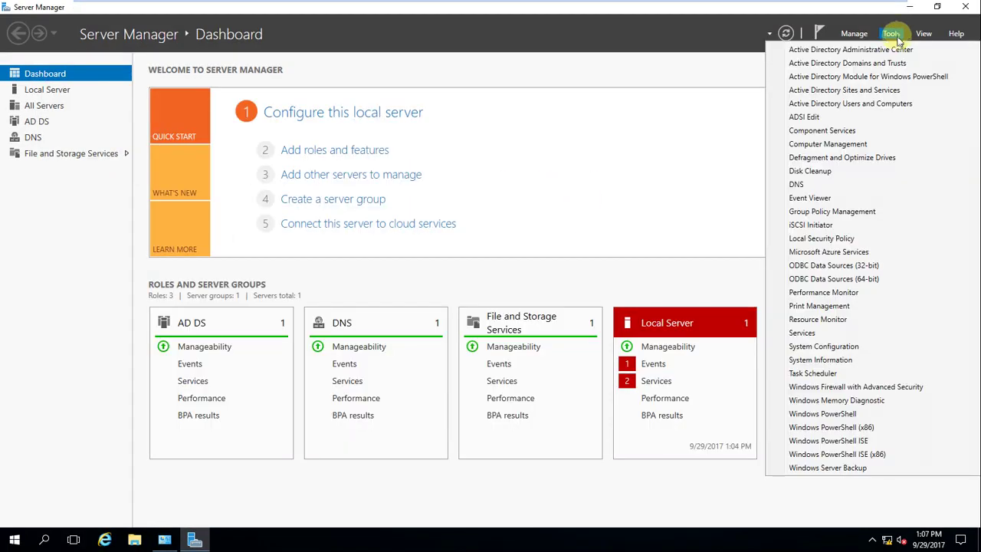
pyautogui.click(841, 186)
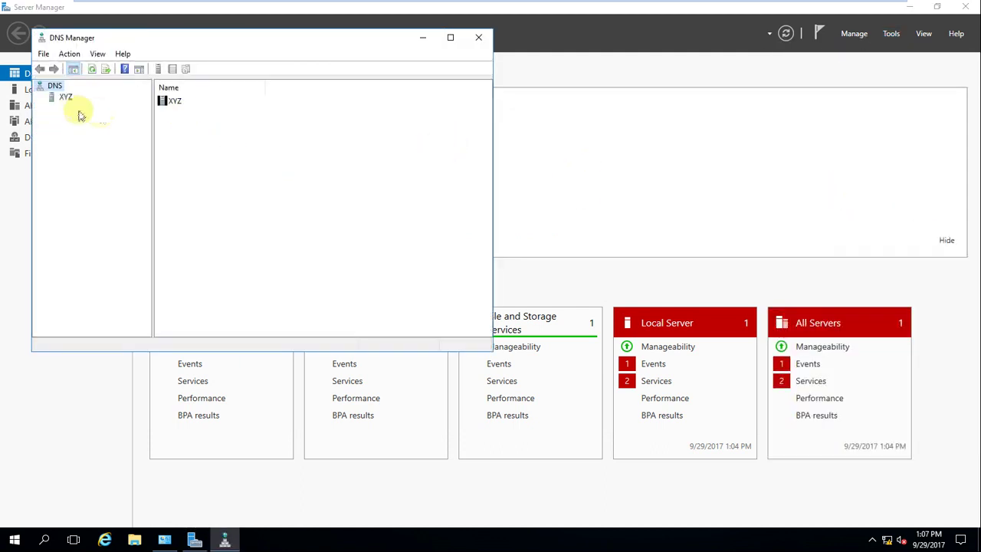
pyautogui.click(65, 97)
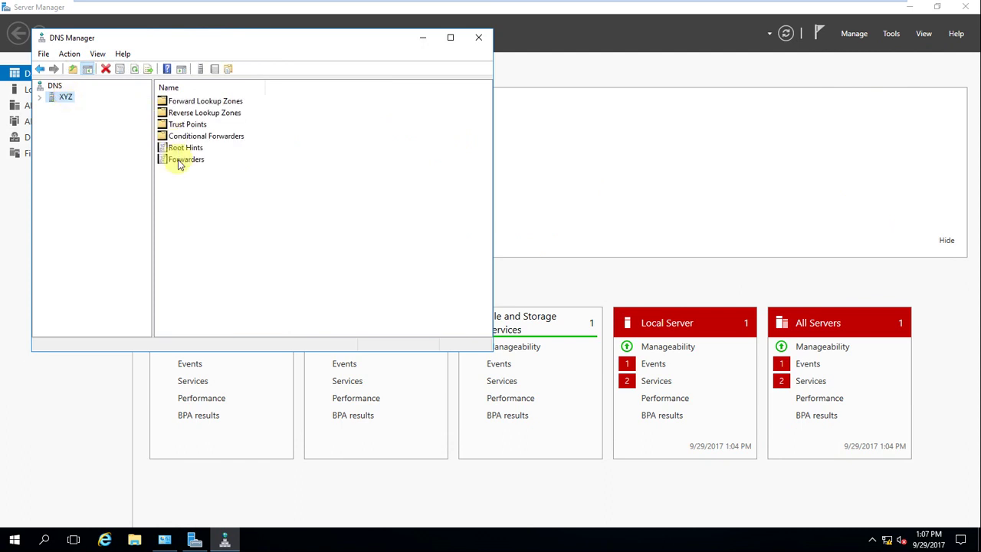
# Add 192.168.207.142 as a forwarder for the XYZ server and apply the change
pyautogui.doubleClick(182, 159)
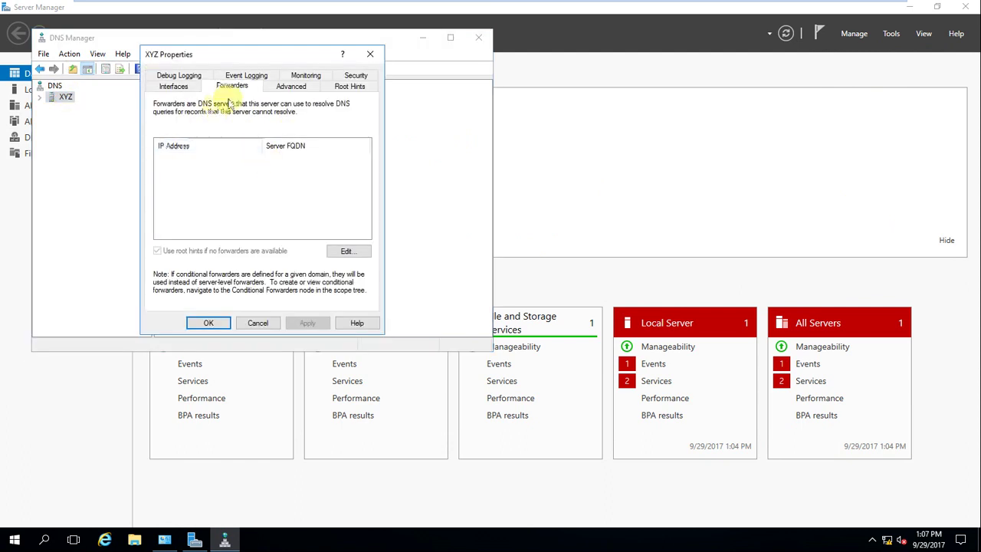
pyautogui.click(346, 253)
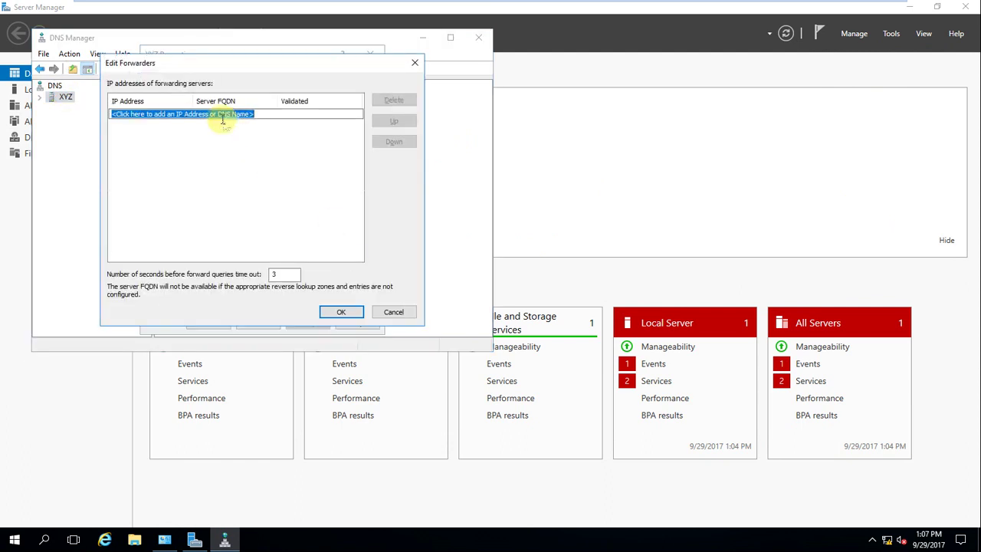
pyautogui.write('192.168.207.142')
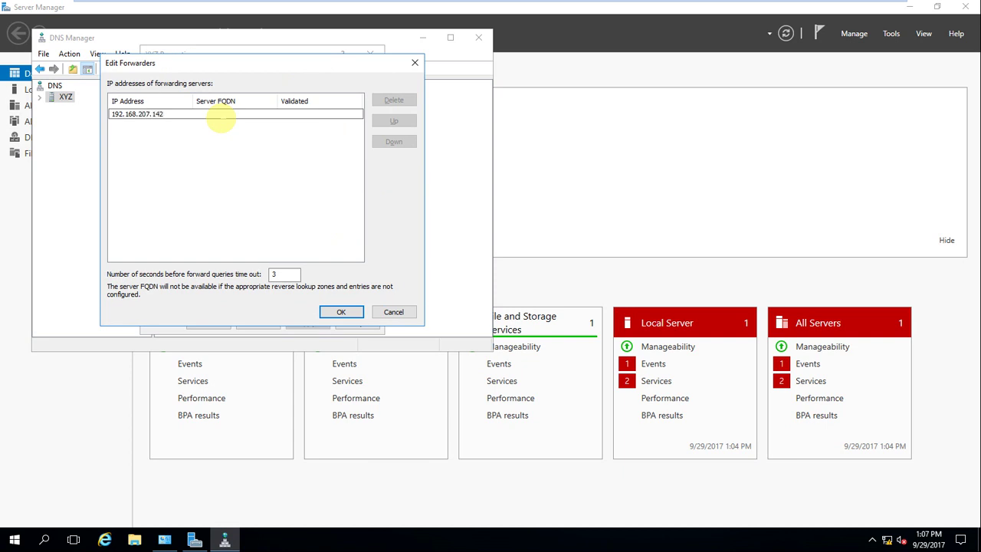
pyautogui.press('Return')
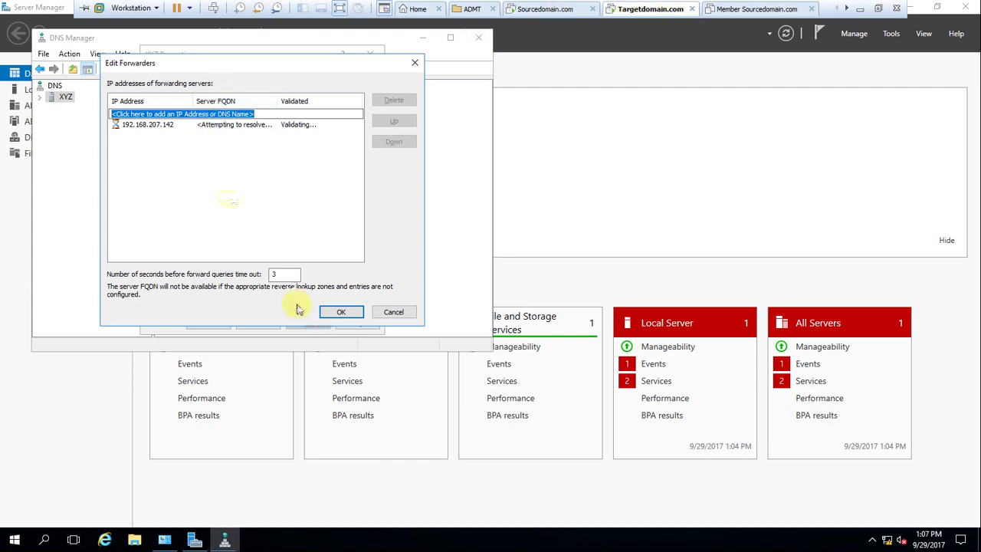
pyautogui.click(342, 312)
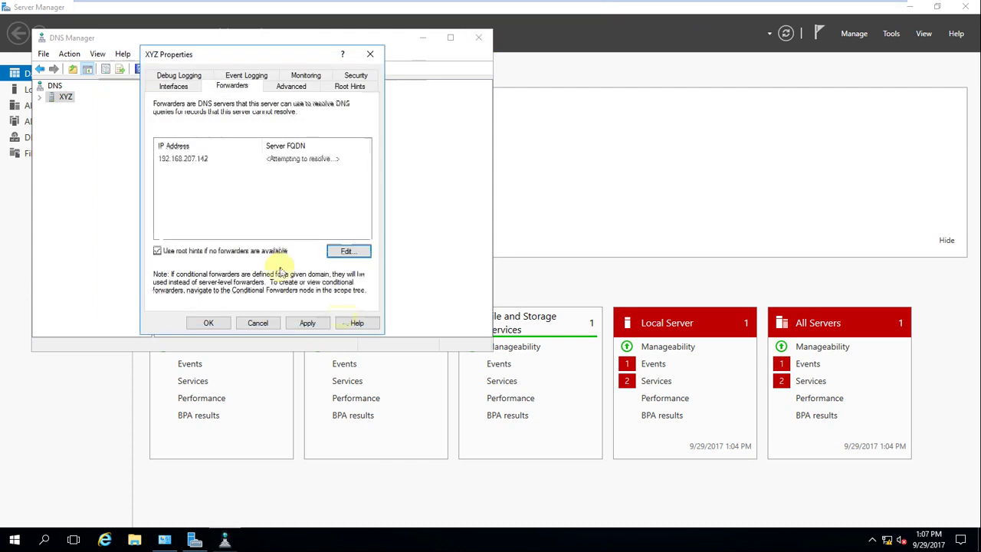
pyautogui.click(306, 323)
pyautogui.click(205, 323)
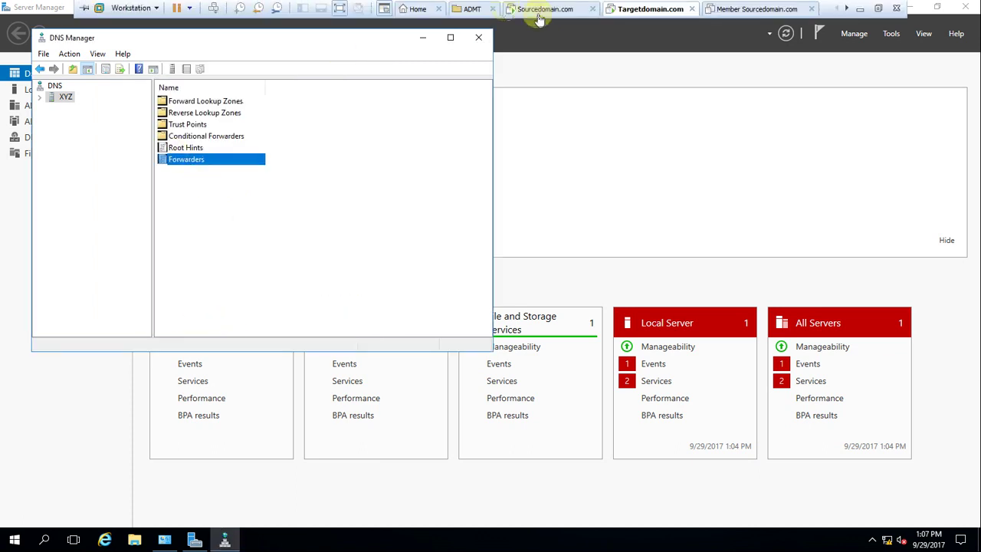
# Switch to the Sourcedomain.com machine and check the forwarder entry of the ABC server
pyautogui.click(545, 8)
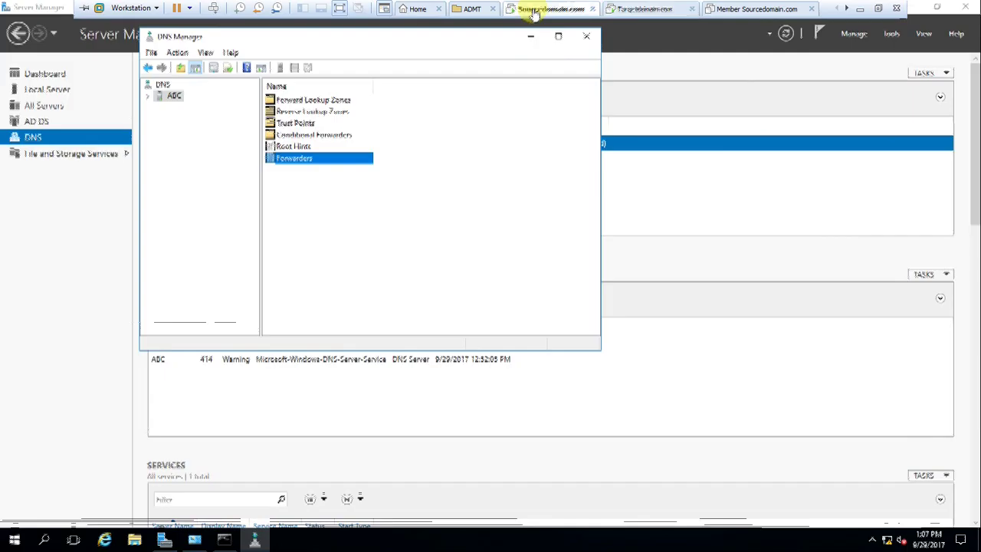
pyautogui.doubleClick(298, 161)
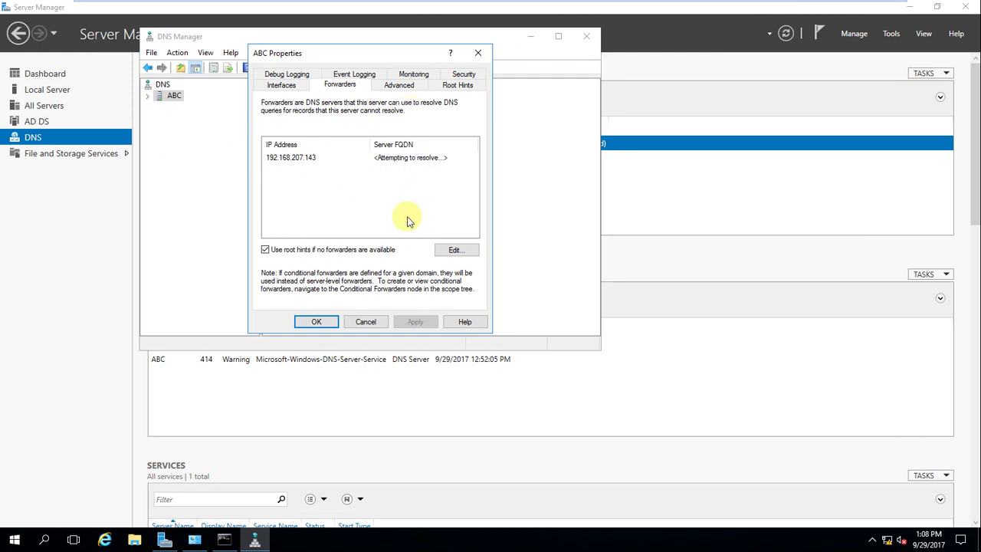
pyautogui.click(320, 321)
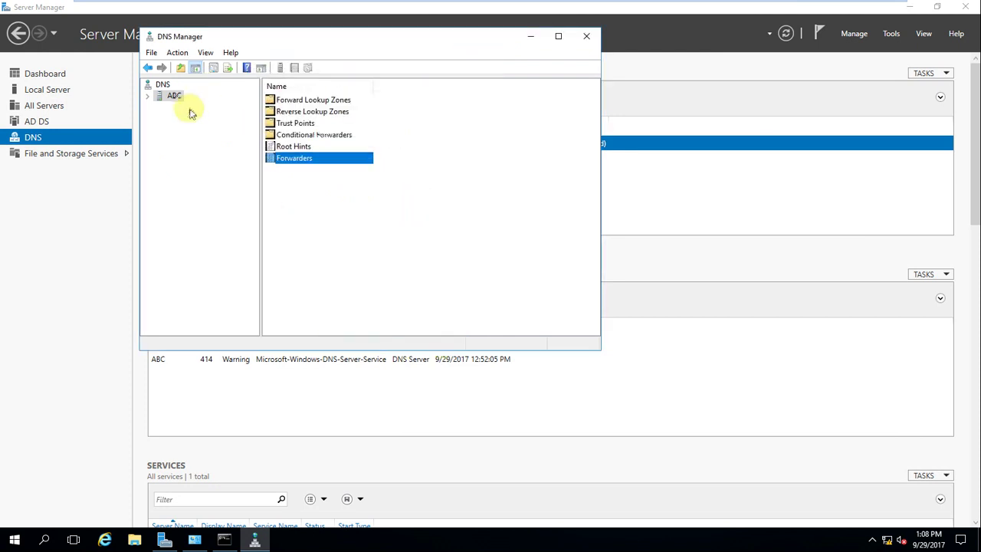
# Browse the ABC server's forward and reverse lookup zones and display the records of the sourcedomain.com zone
pyautogui.doubleClick(312, 100)
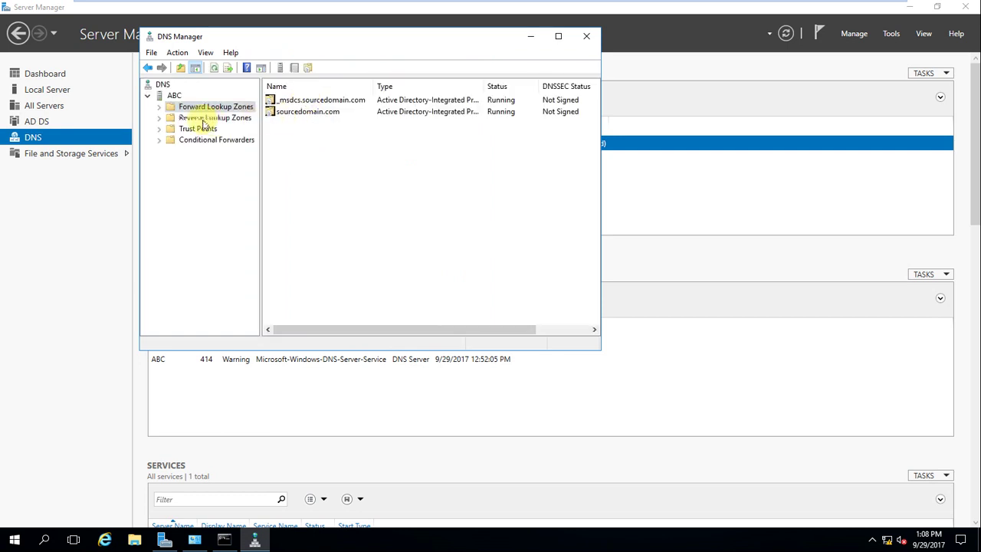
pyautogui.click(171, 119)
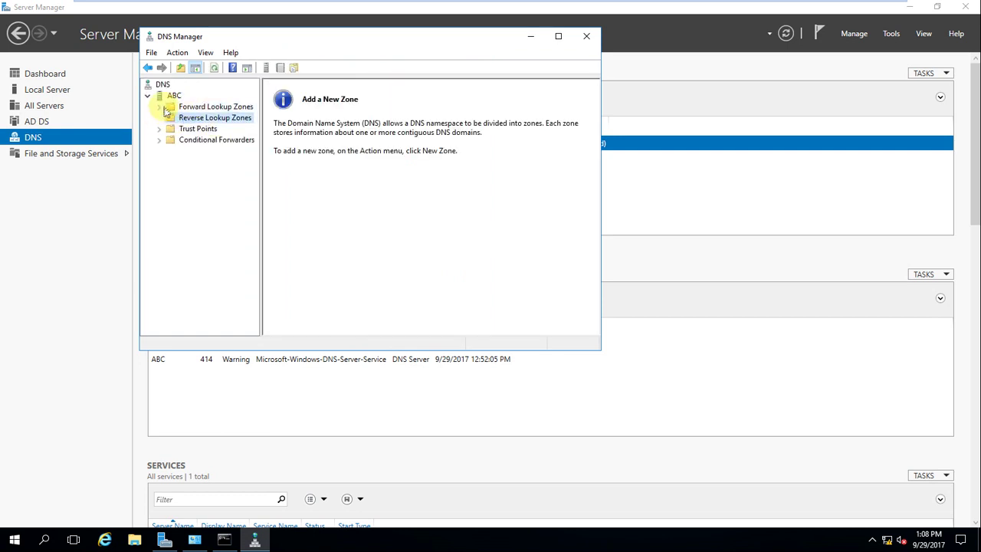
pyautogui.click(160, 108)
pyautogui.click(216, 118)
pyautogui.click(217, 107)
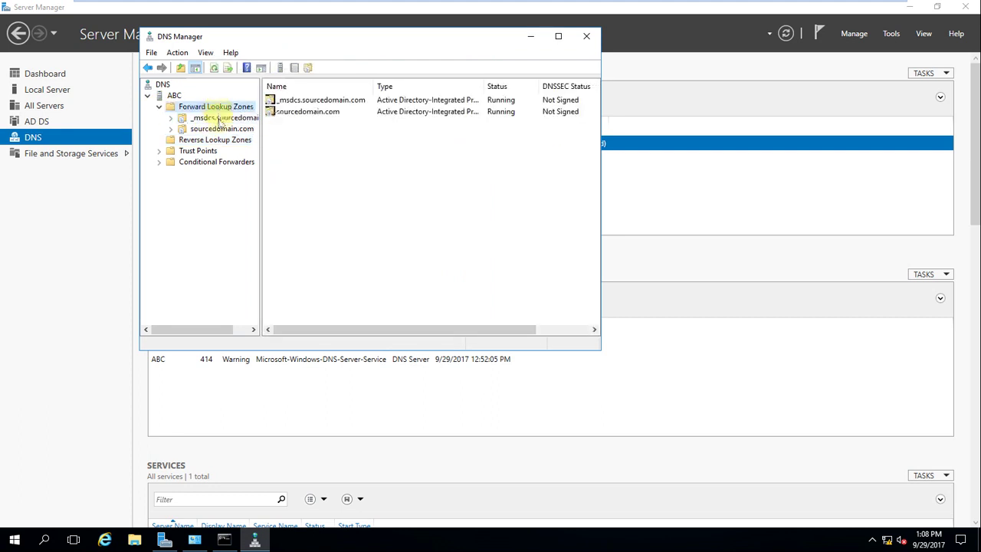
pyautogui.click(208, 130)
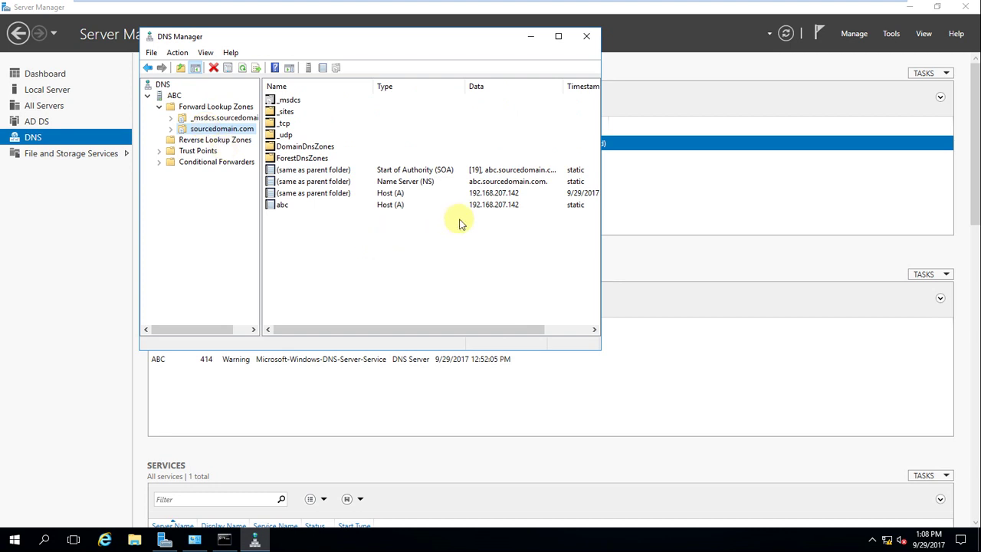
pyautogui.rightClick(324, 226)
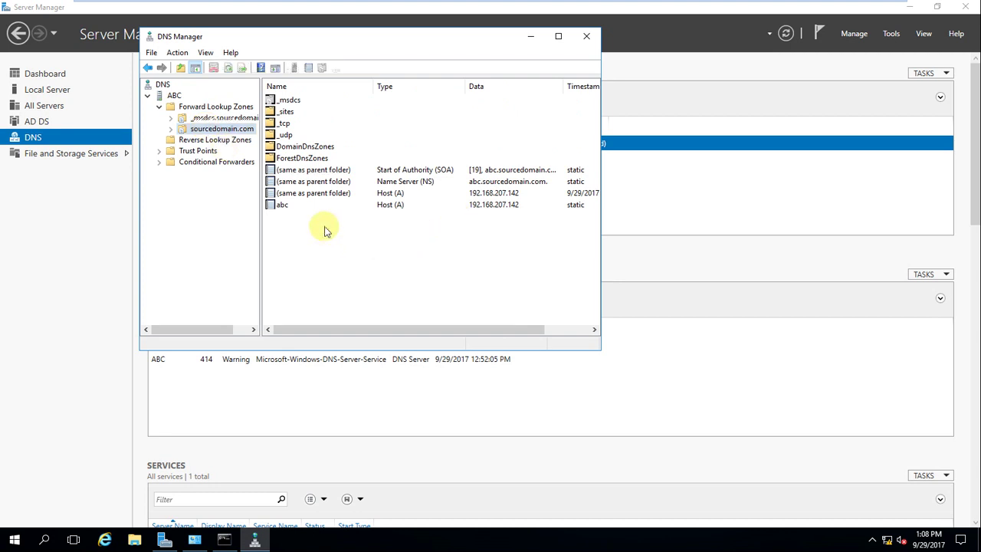
pyautogui.click(391, 262)
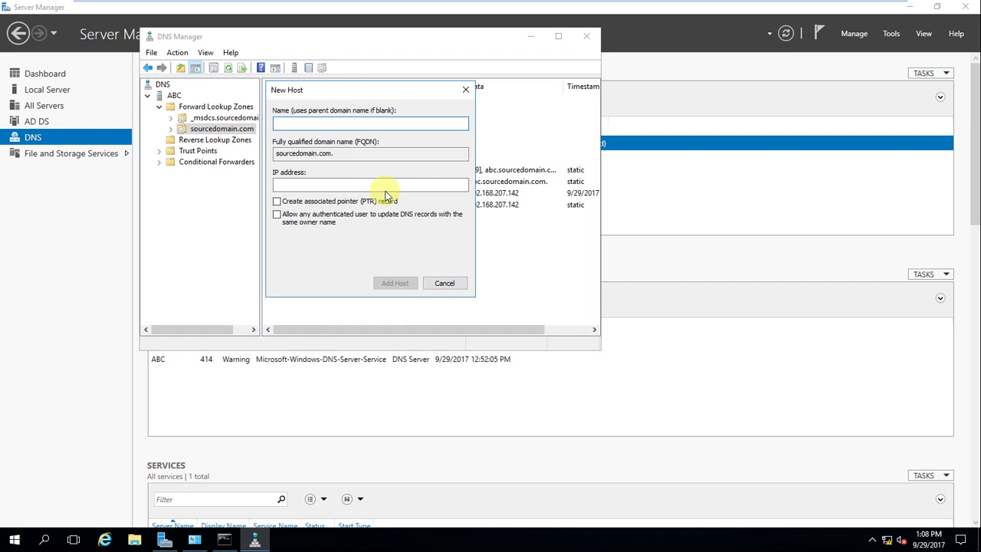
pyautogui.click(443, 283)
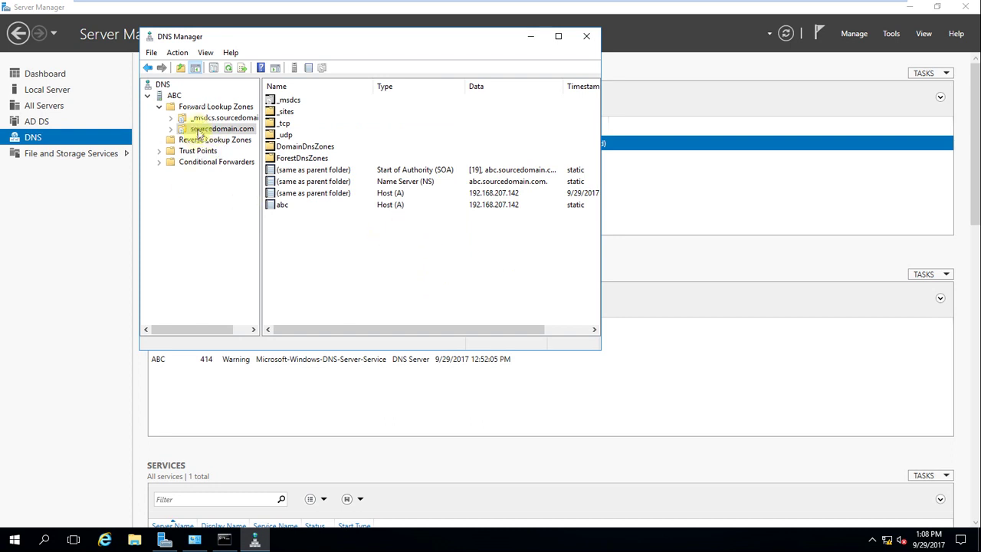
# Examine the ABC server's properties to check whether its forwarder resolves to a server name, and close them
pyautogui.click(197, 107)
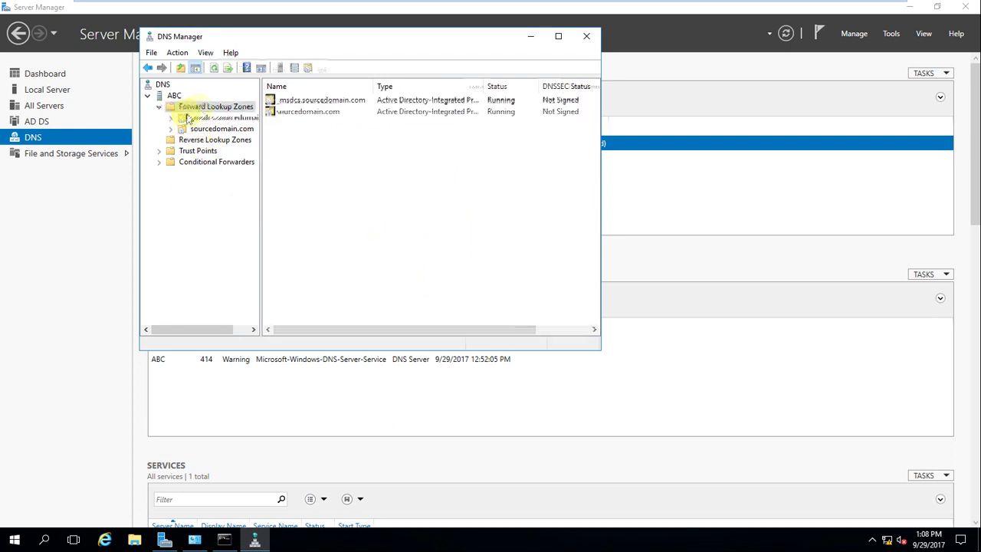
pyautogui.click(185, 163)
pyautogui.click(172, 96)
pyautogui.rightClick(173, 97)
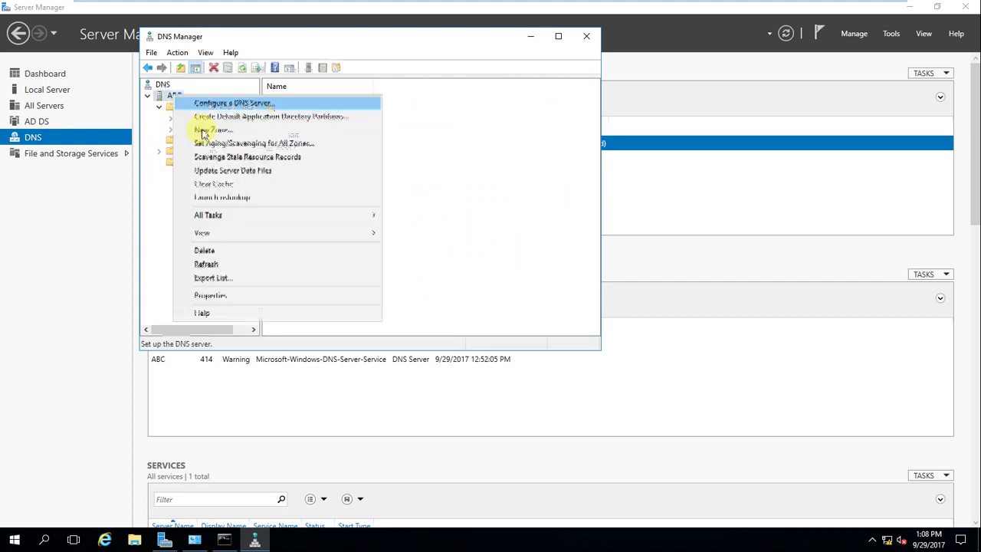
pyautogui.click(219, 295)
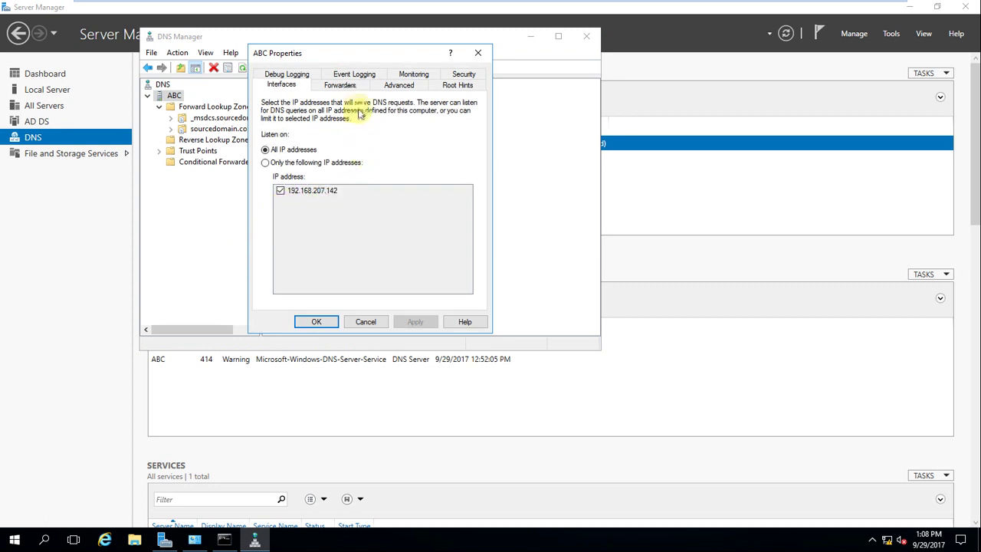
pyautogui.click(342, 87)
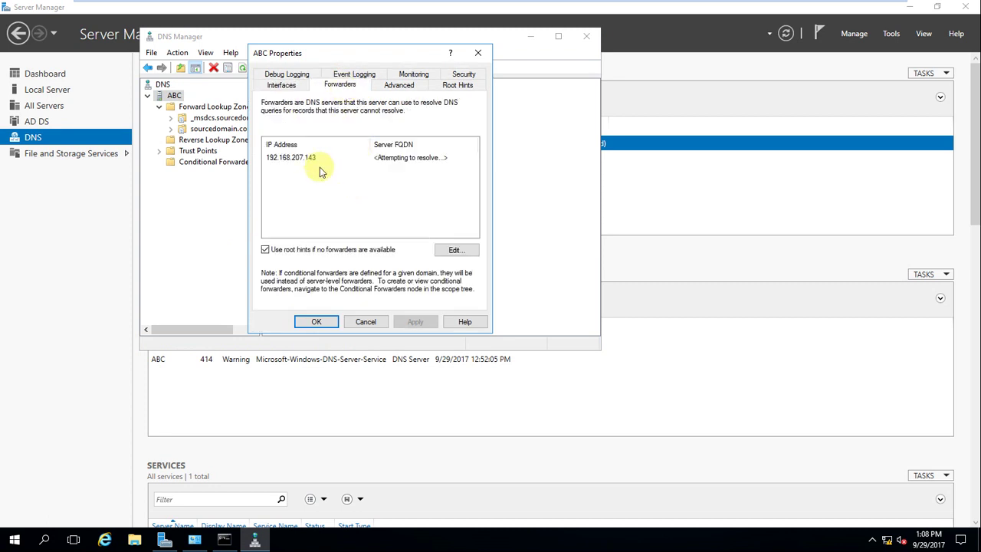
pyautogui.click(398, 158)
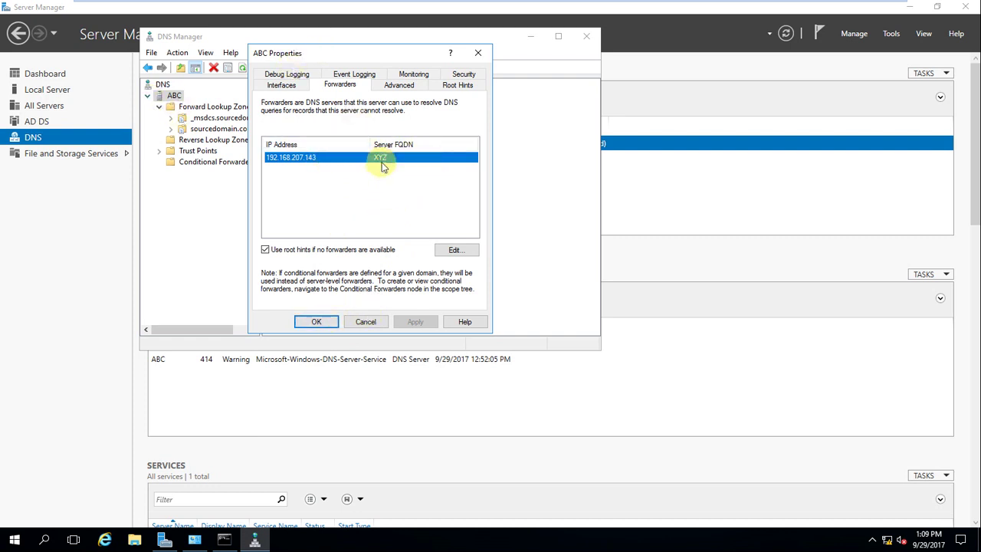
pyautogui.click(316, 321)
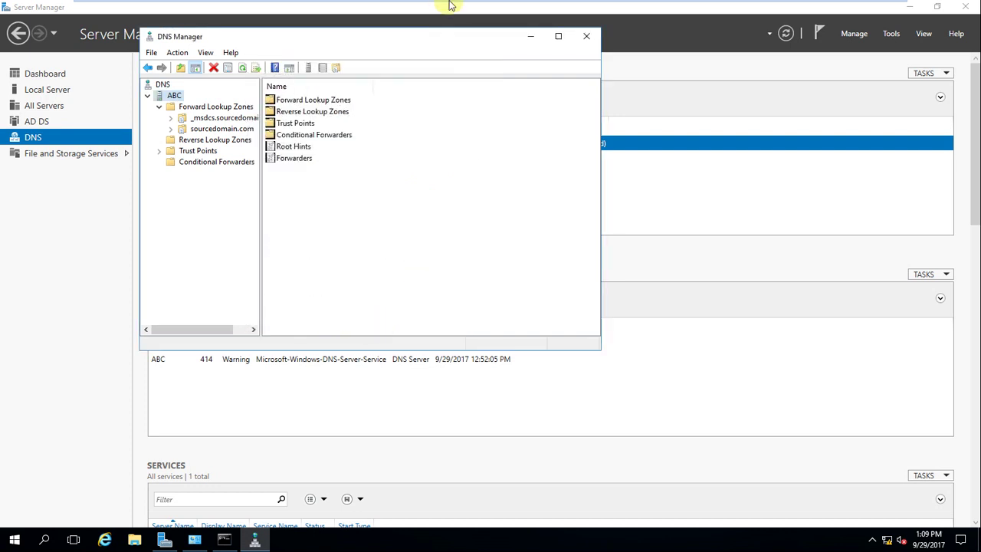
# Switch to the Targetdomain.com machine and check how the XYZ server's forwarder entry resolves
pyautogui.moveTo(450, 5)
pyautogui.click(640, 10)
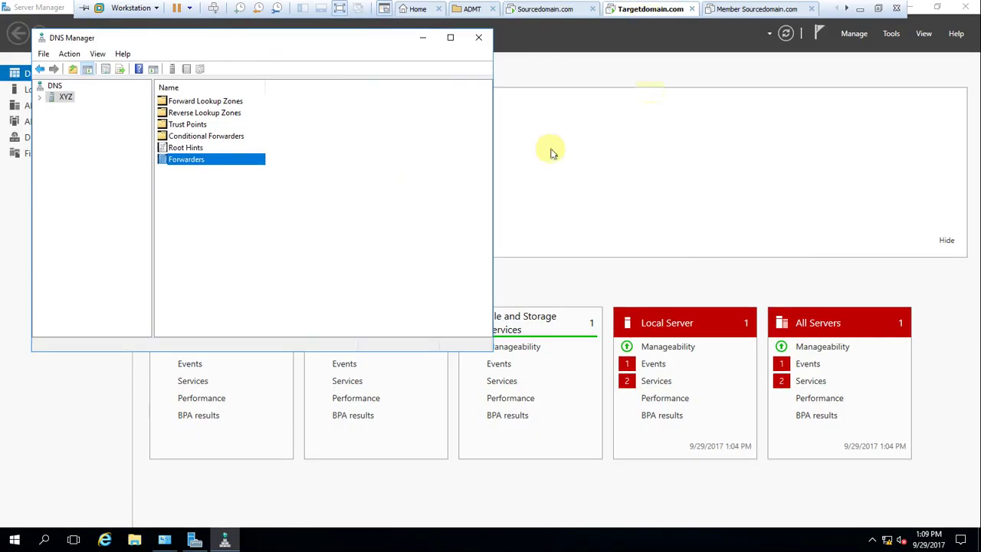
pyautogui.doubleClick(208, 158)
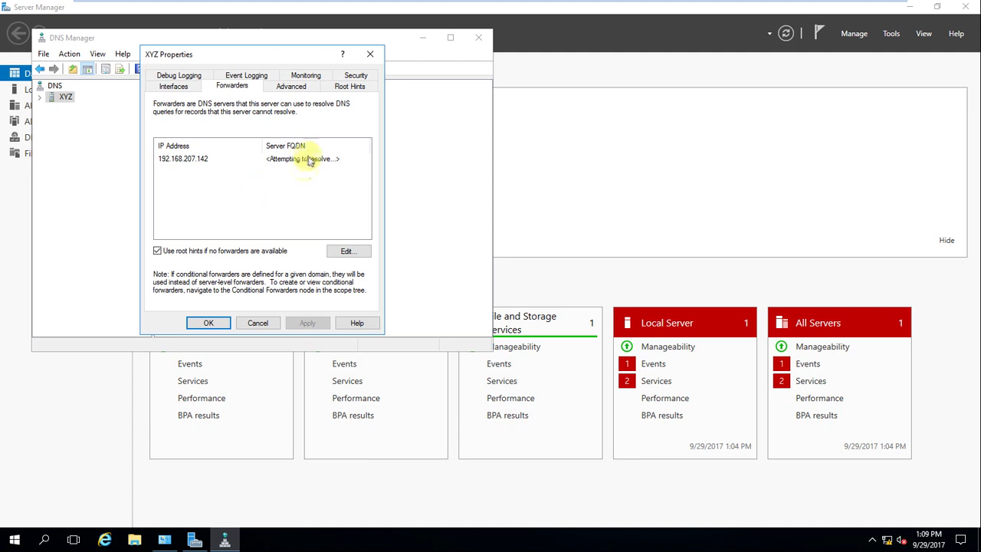
pyautogui.click(291, 157)
pyautogui.click(261, 170)
pyautogui.click(268, 159)
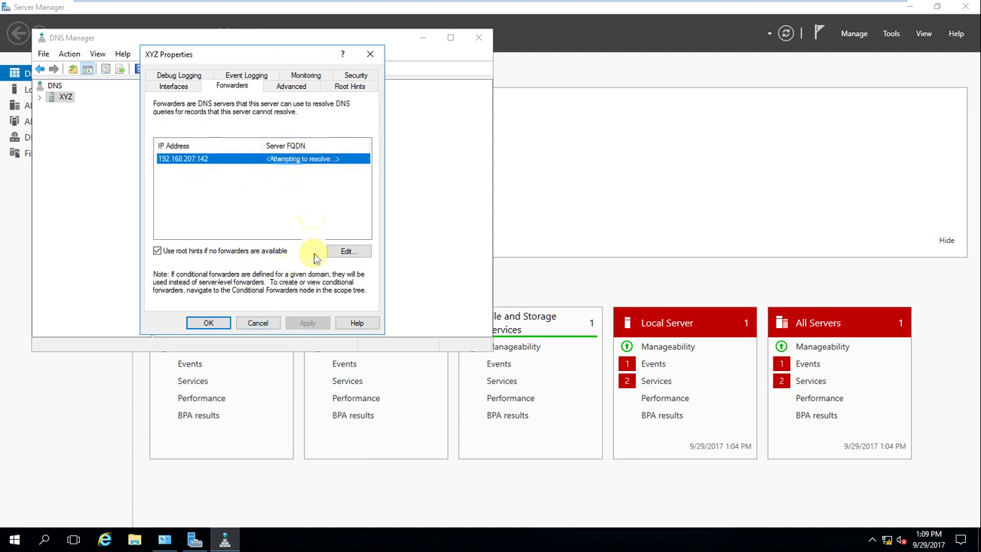
pyautogui.click(344, 251)
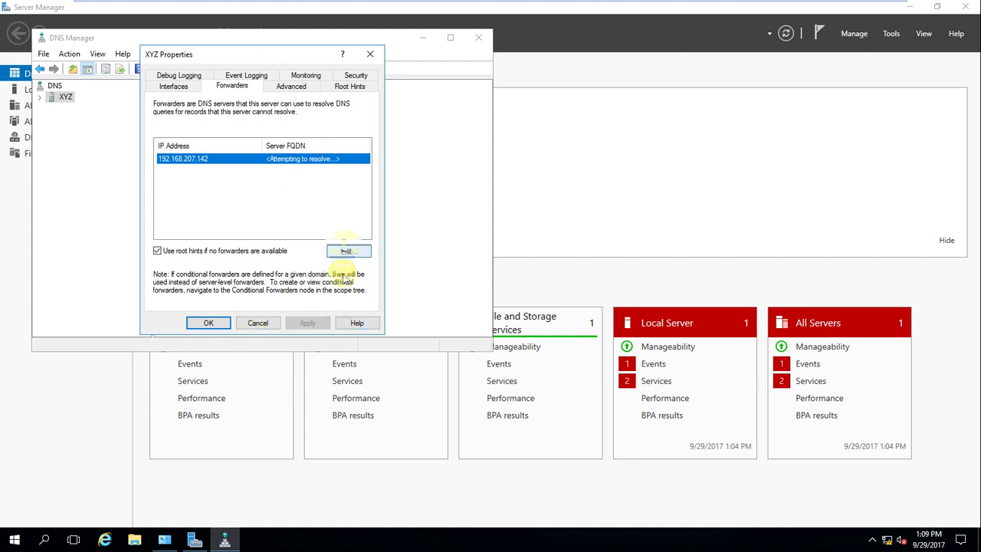
pyautogui.click(219, 323)
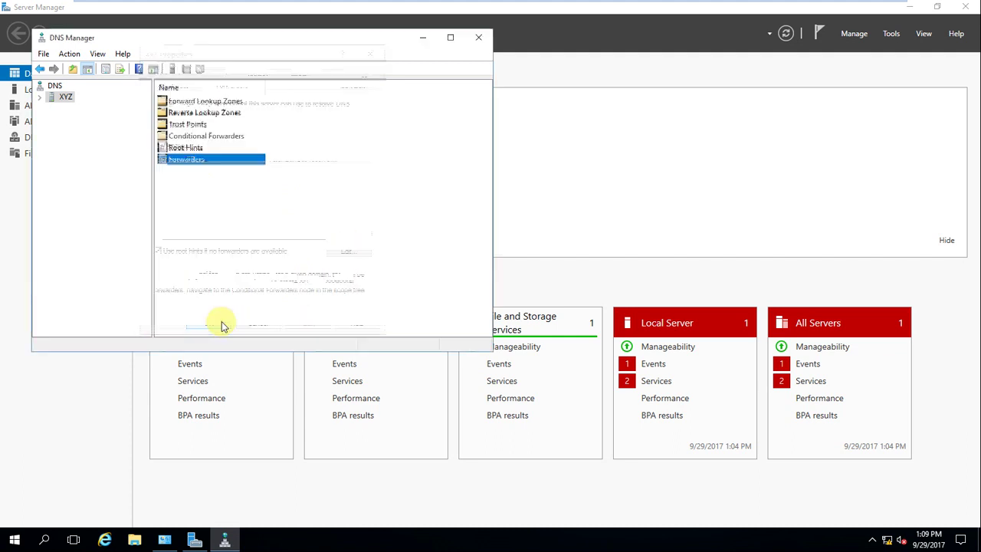
# Recheck the server name of the XYZ server's forwarder in its properties and close DNS Manager
pyautogui.doubleClick(197, 164)
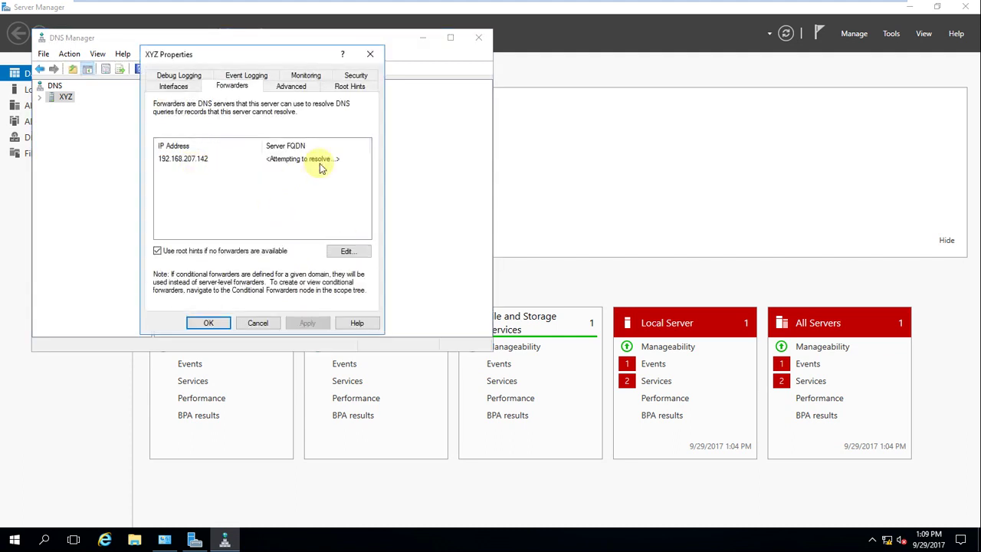
pyautogui.click(319, 160)
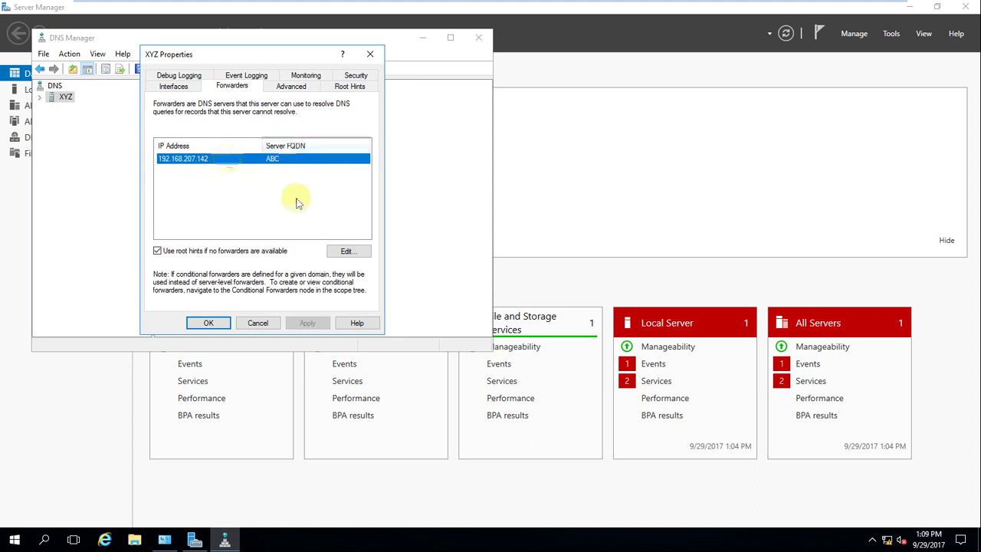
pyautogui.click(215, 325)
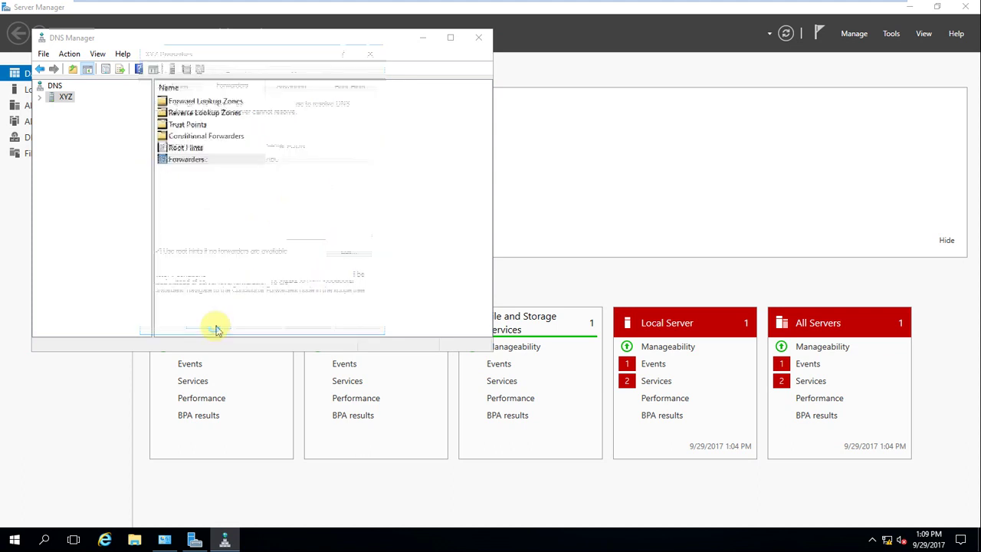
pyautogui.click(476, 39)
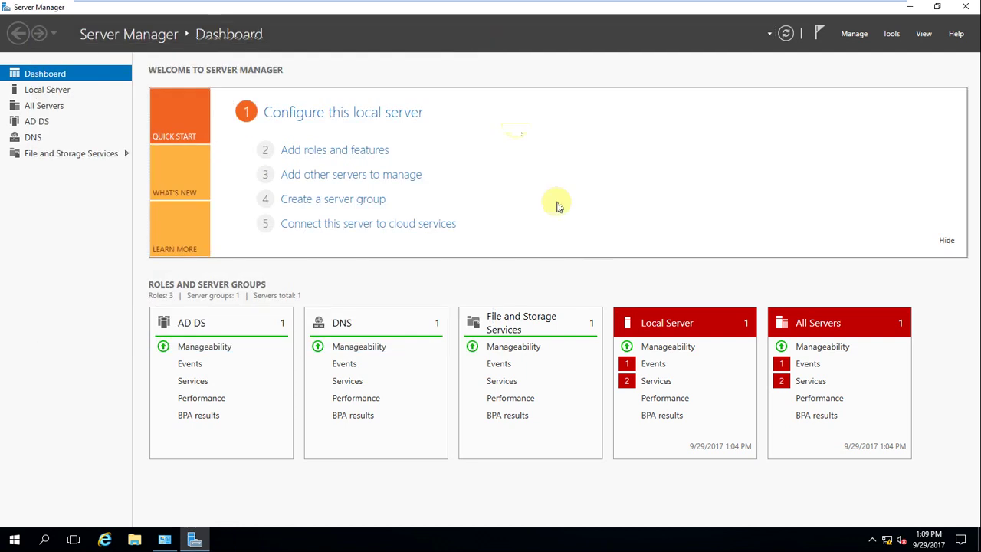
# Leave the virtual machine view to check the migration prerequisites in the OneNote notes, and minimize the notes
pyautogui.moveTo(532, 6)
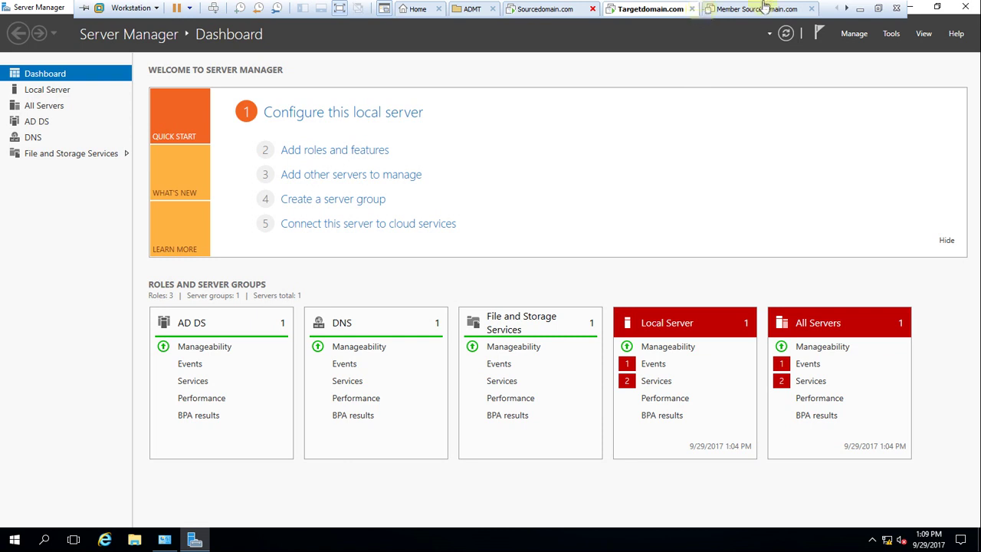
pyautogui.click(857, 8)
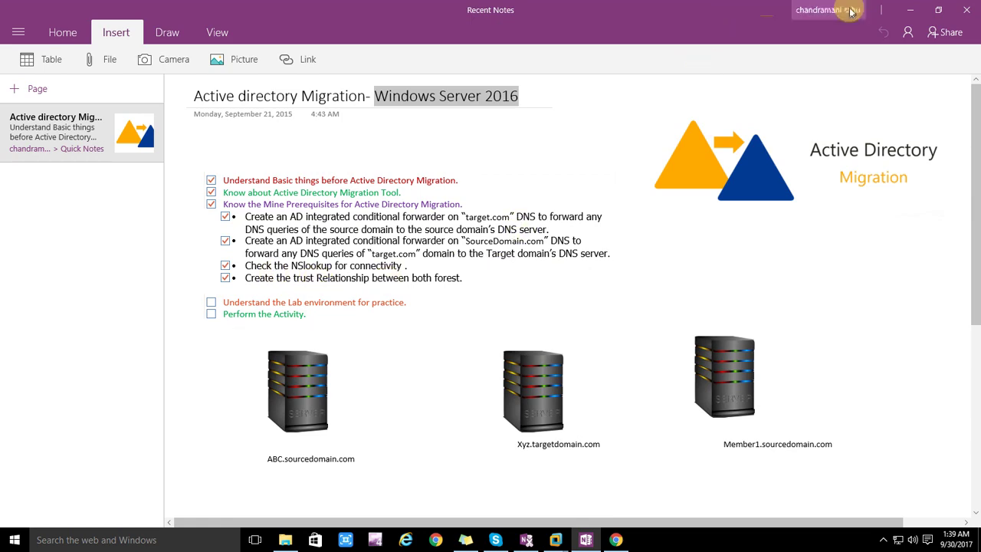
pyautogui.click(911, 9)
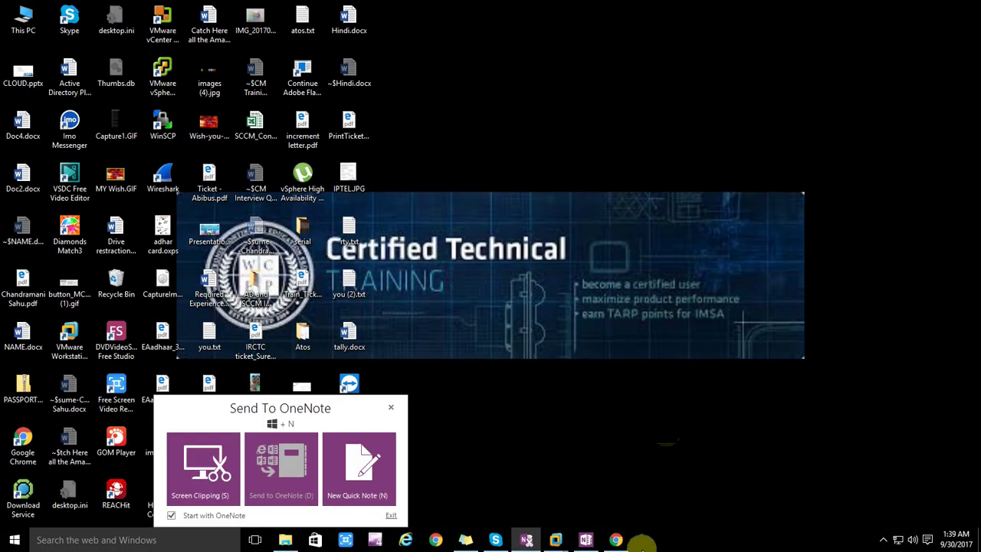
# Switch to the Sourcedomain.com machine and close its DNS Manager
pyautogui.moveTo(560, 534)
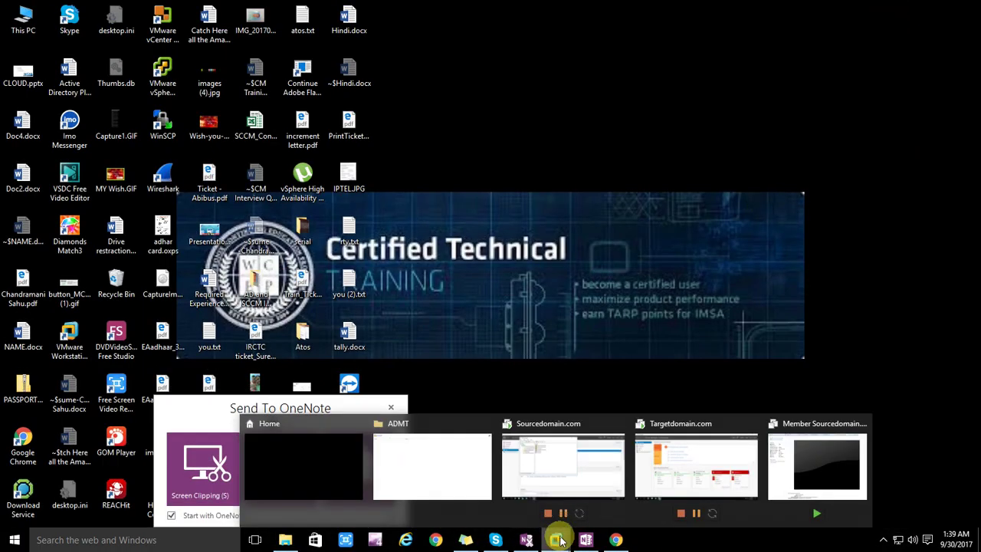
pyautogui.click(577, 468)
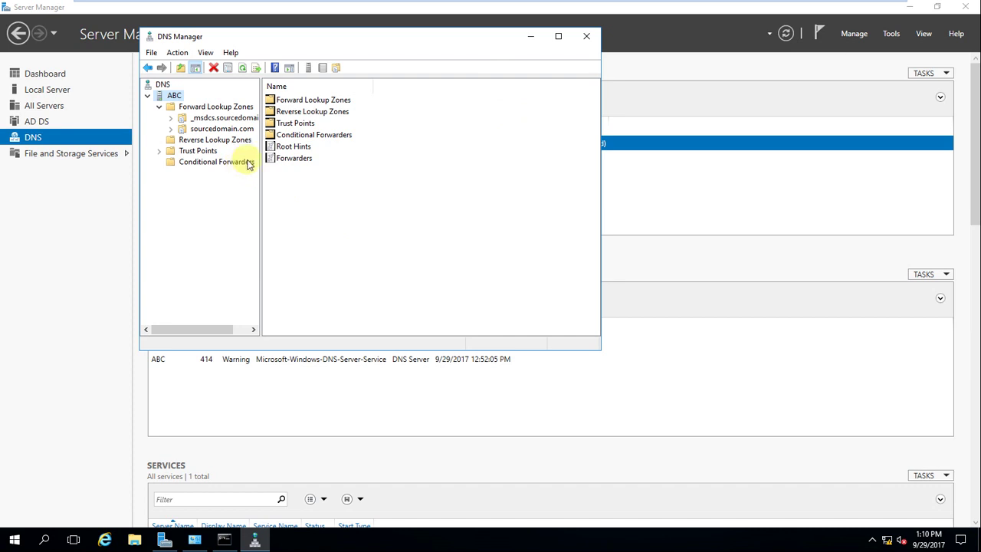
pyautogui.click(586, 36)
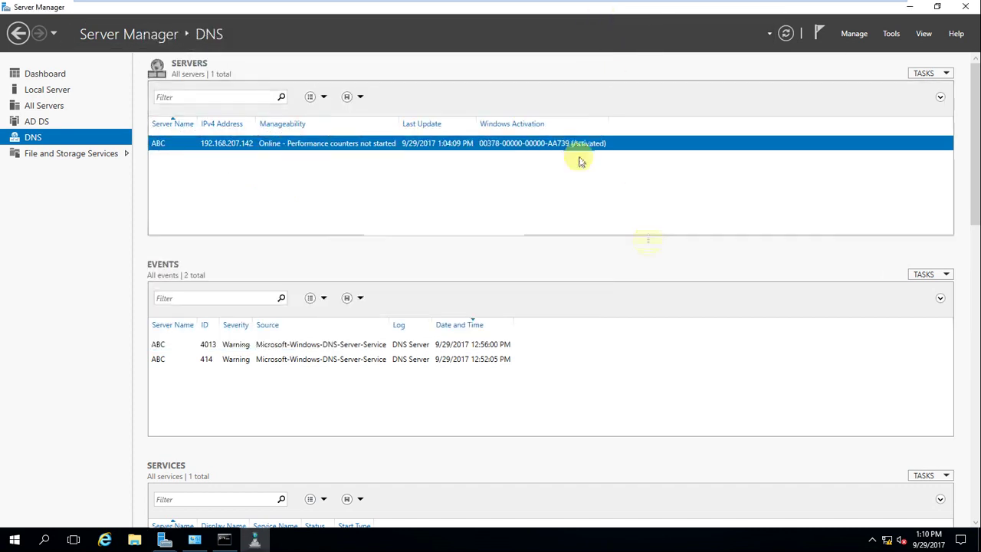
# Open Active Directory Domains and Trusts on the source server and display the trusts in the sourcedomain.com properties
pyautogui.moveTo(520, 5)
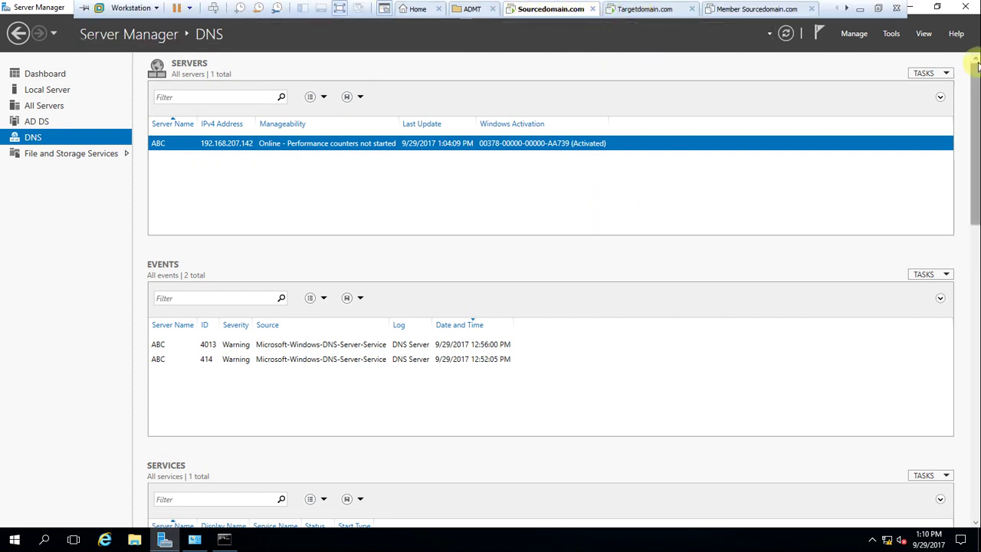
pyautogui.click(892, 34)
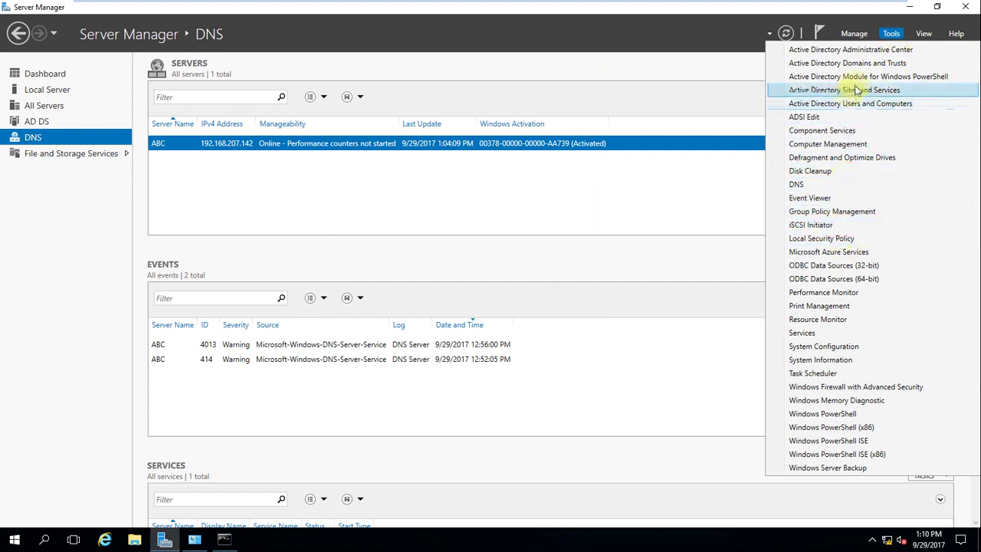
pyautogui.click(880, 71)
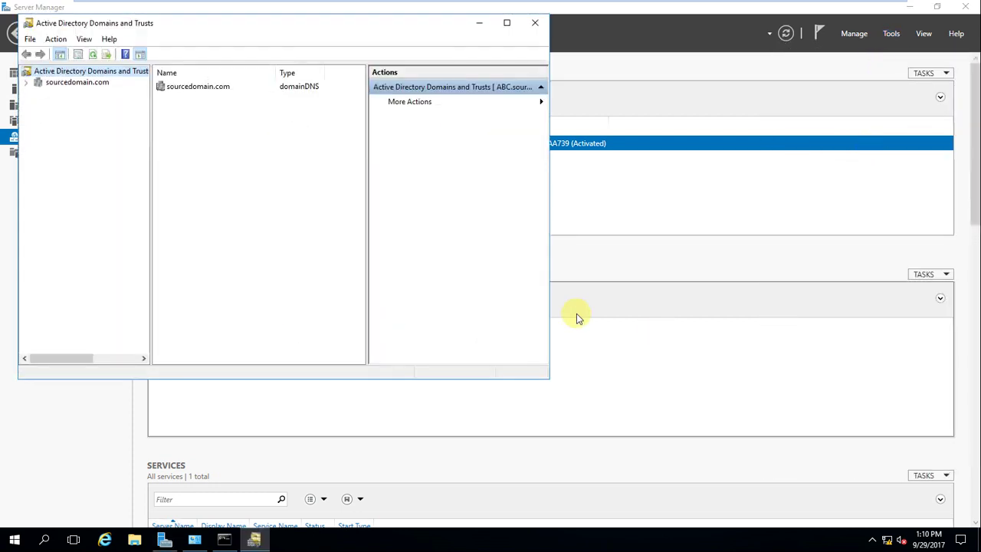
pyautogui.moveTo(188, 30); pyautogui.dragTo(222, 51)
pyautogui.rightClick(96, 108)
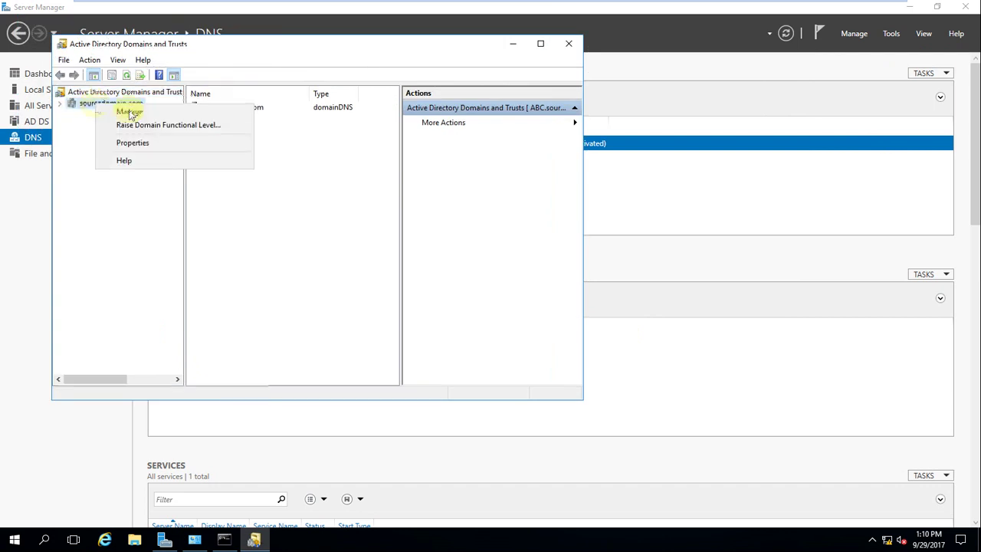
pyautogui.click(140, 142)
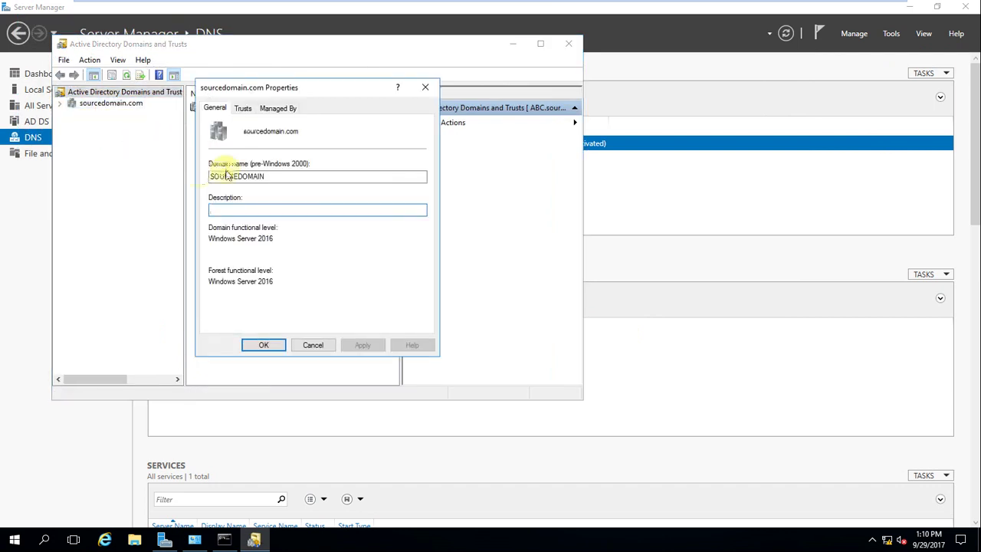
pyautogui.click(243, 108)
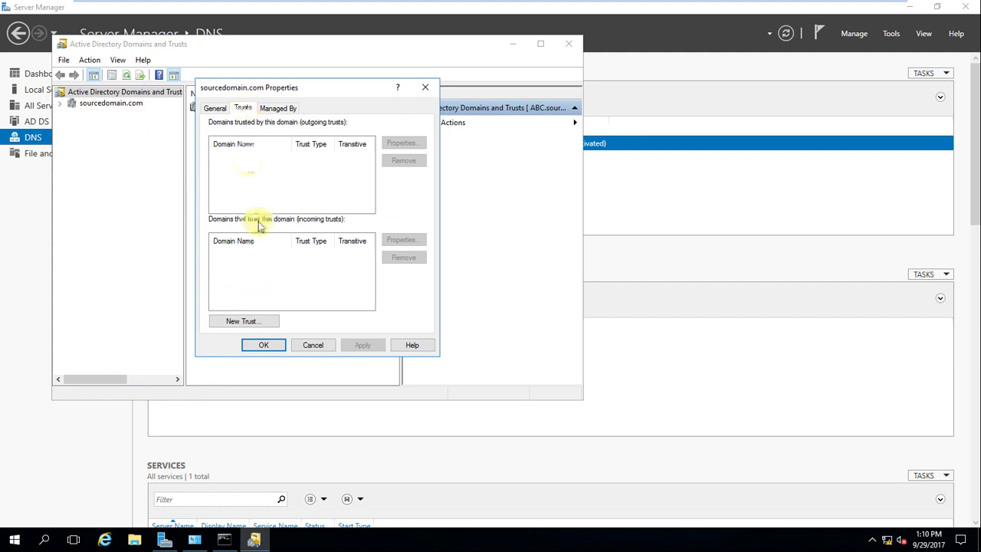
# Start a new trust for sourcedomain.com and name targetdomain.com as the other domain
pyautogui.click(239, 322)
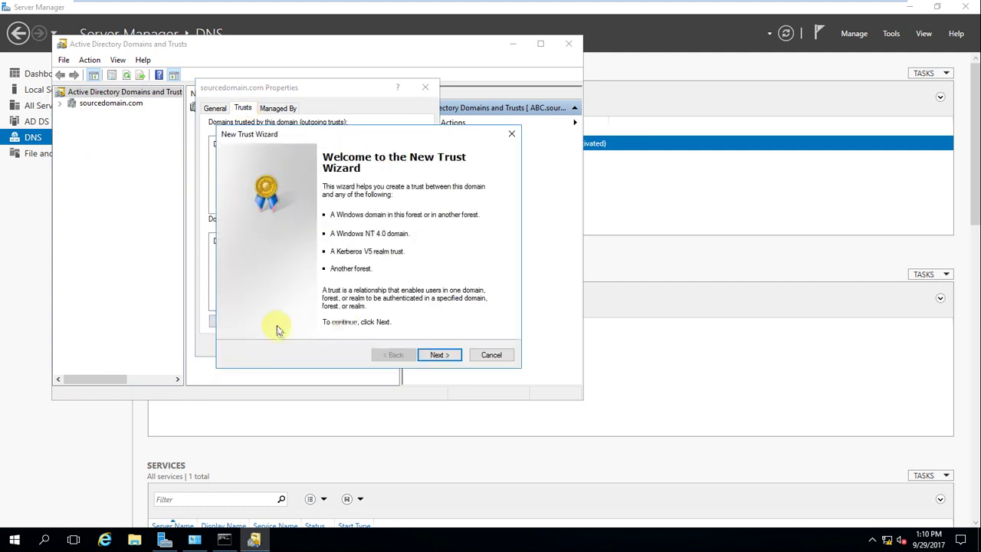
pyautogui.click(448, 356)
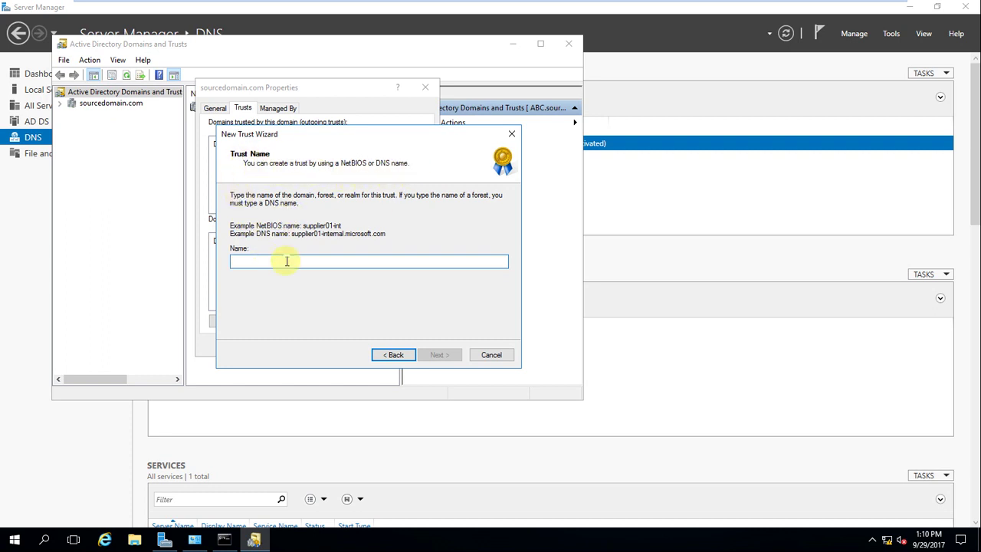
pyautogui.moveTo(170, 4)
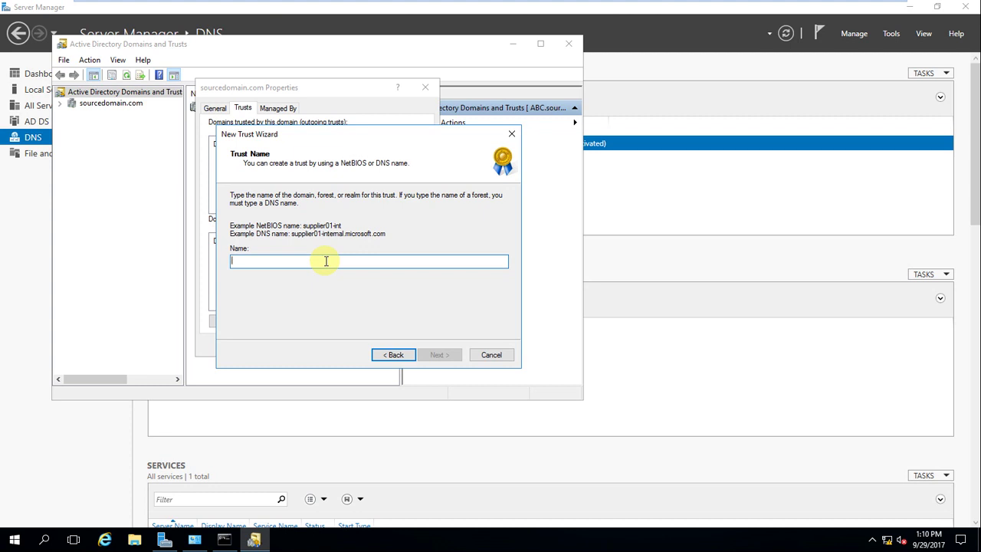
pyautogui.write('targetdomain.com')
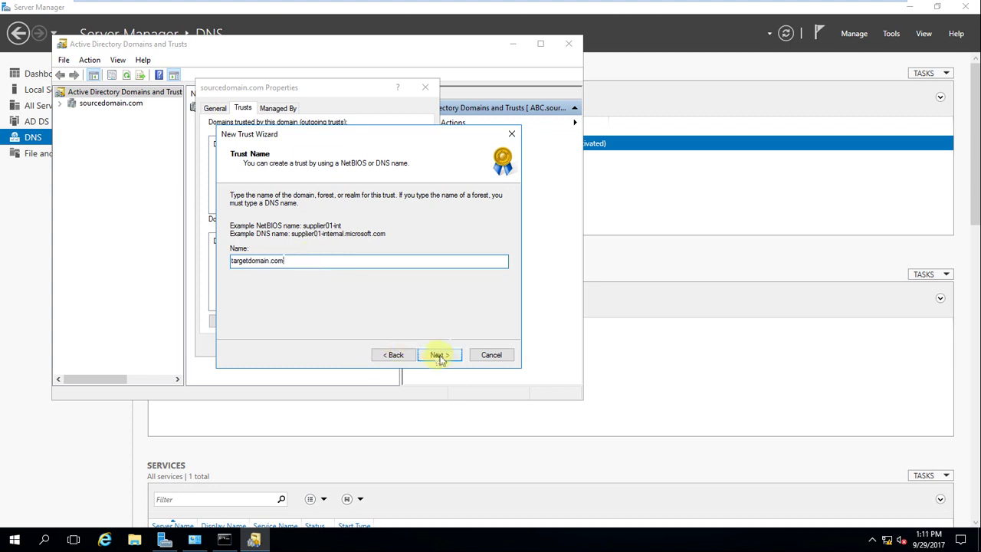
pyautogui.click(438, 355)
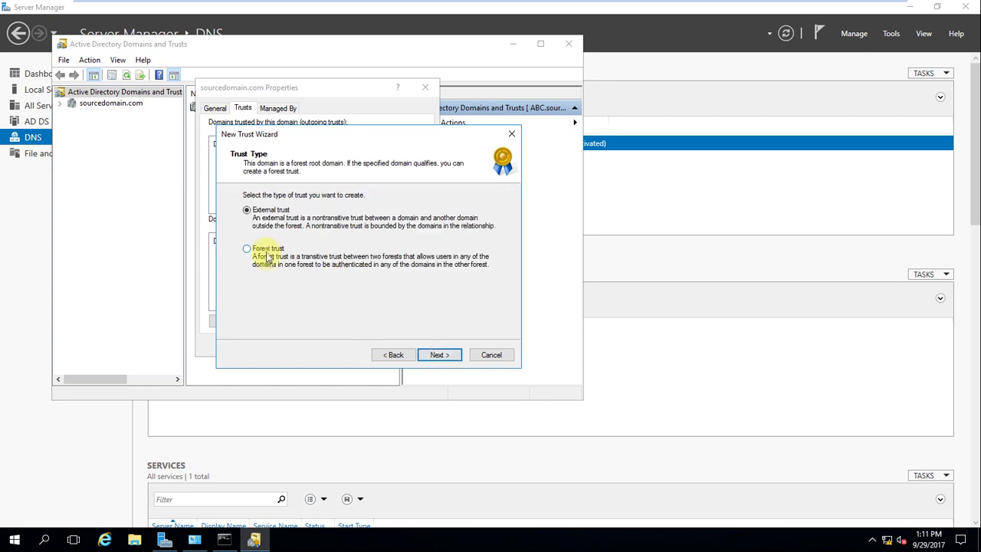
# Make it a two-way forest trust created for both this domain and the specified domain
pyautogui.click(434, 355)
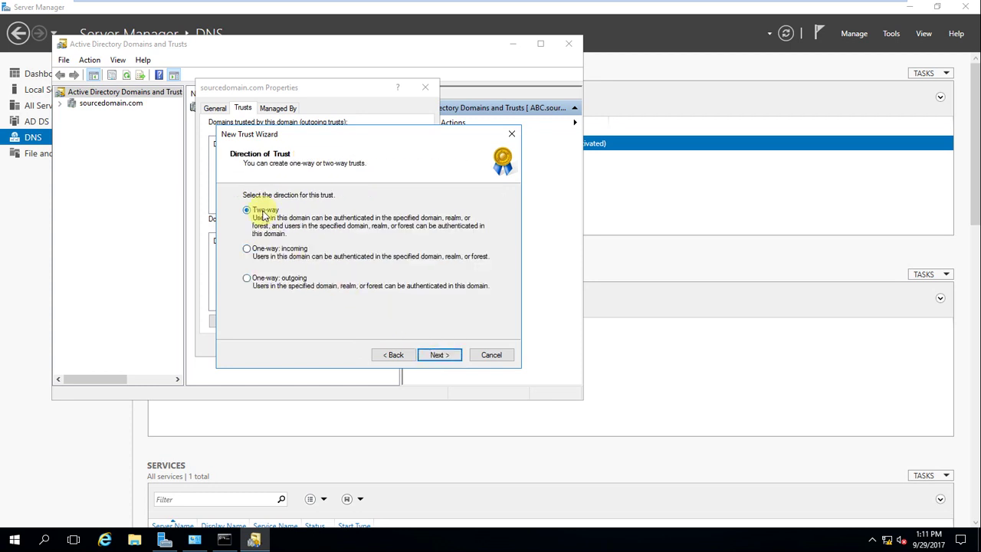
pyautogui.click(450, 357)
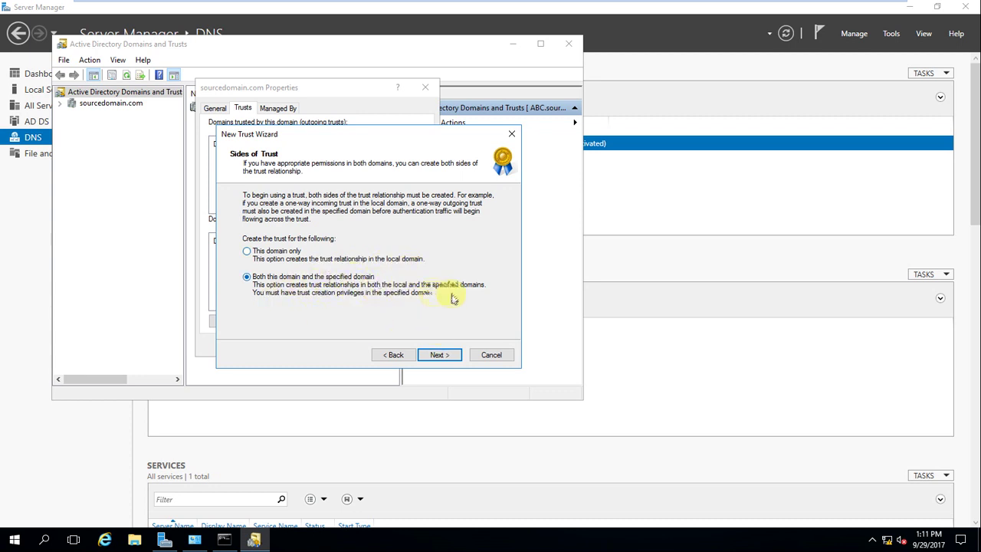
pyautogui.click(439, 354)
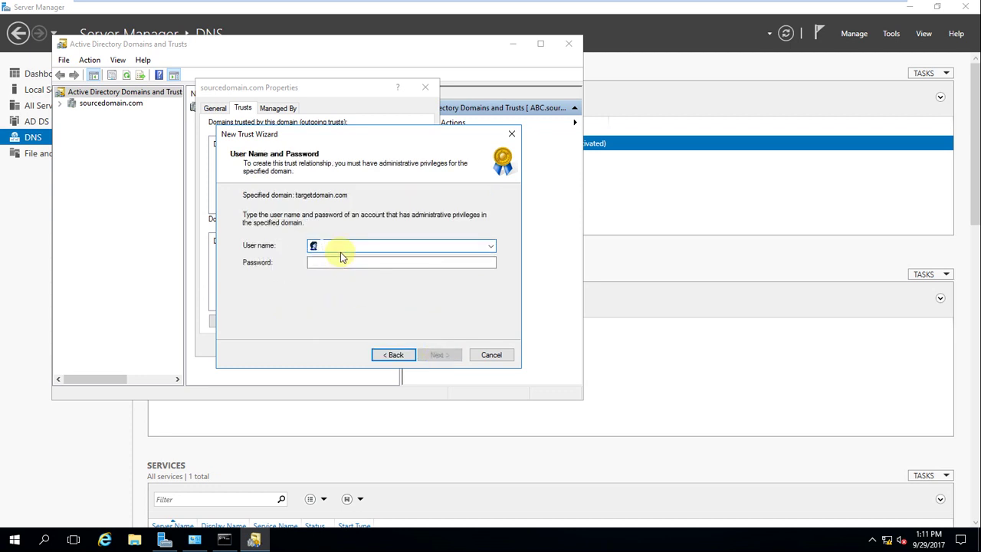
# Authenticate to targetdomain.com with the user name Administrator and the account password
pyautogui.moveTo(359, 24)
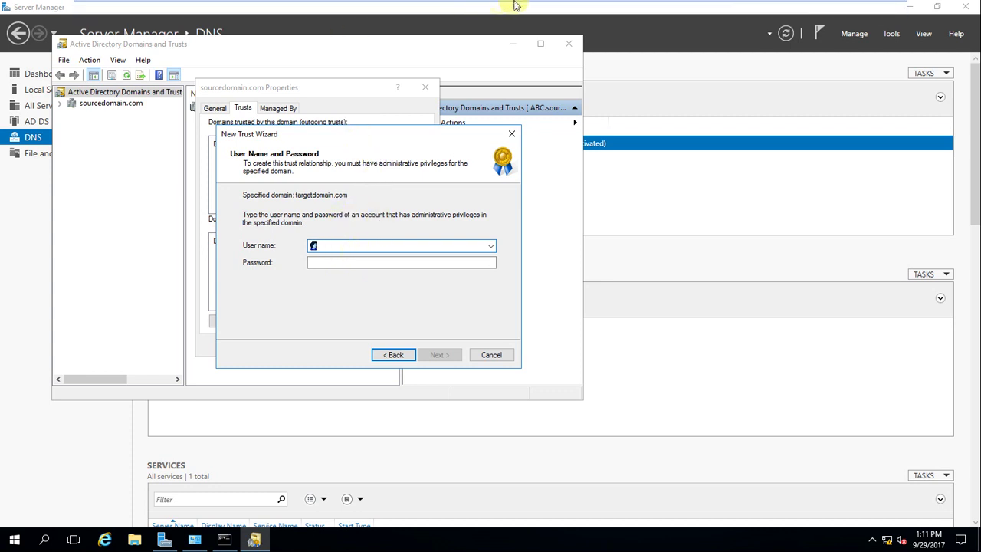
pyautogui.moveTo(646, 6)
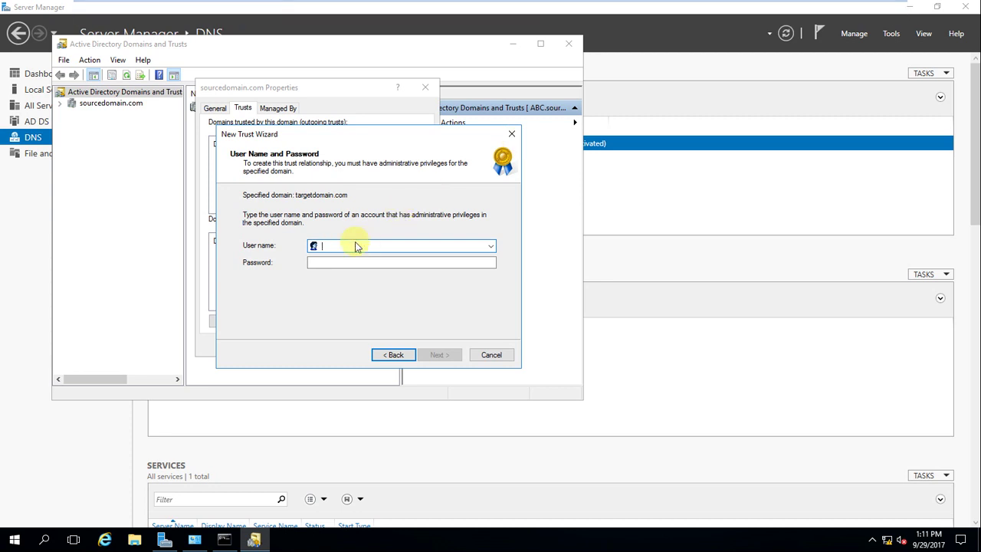
pyautogui.write('Administrator')
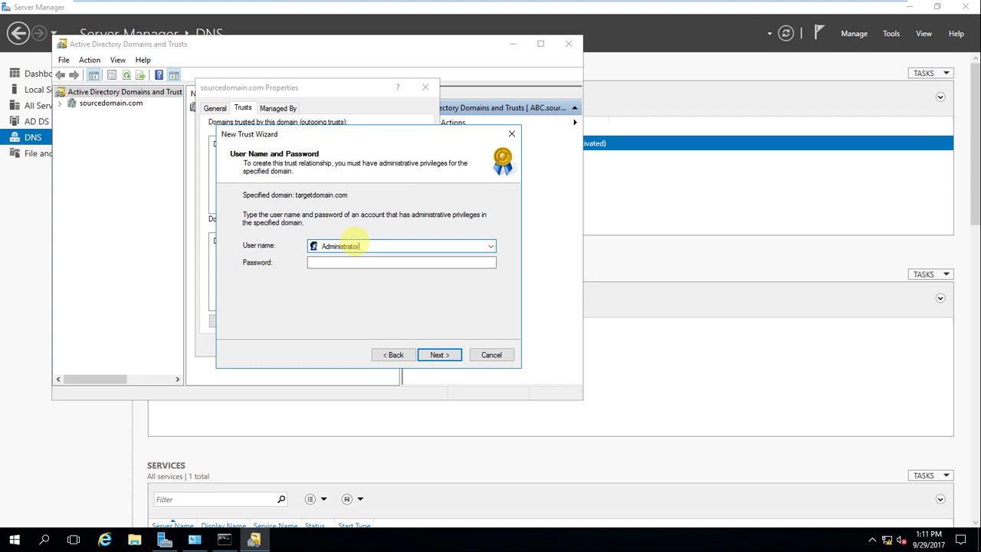
pyautogui.press('Tab')
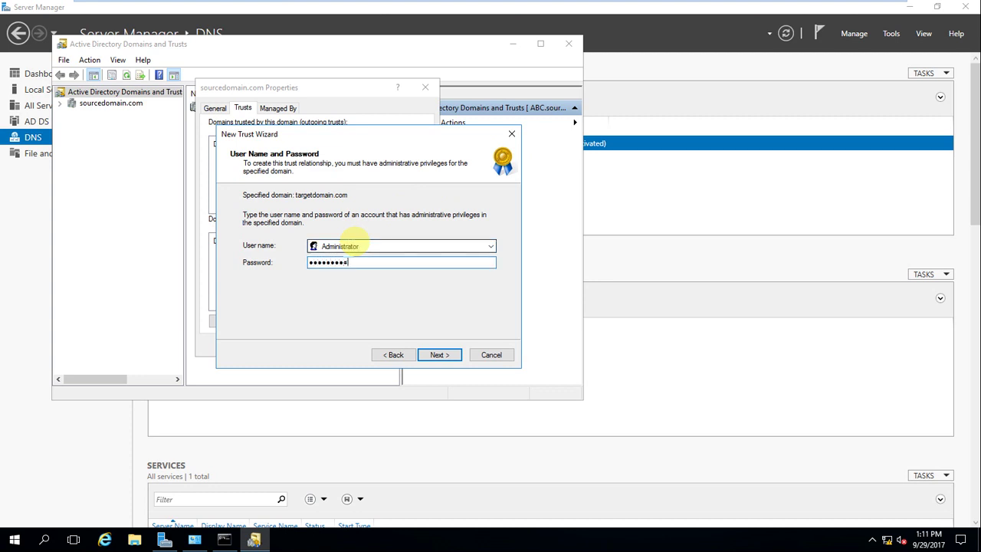
pyautogui.press('Return')
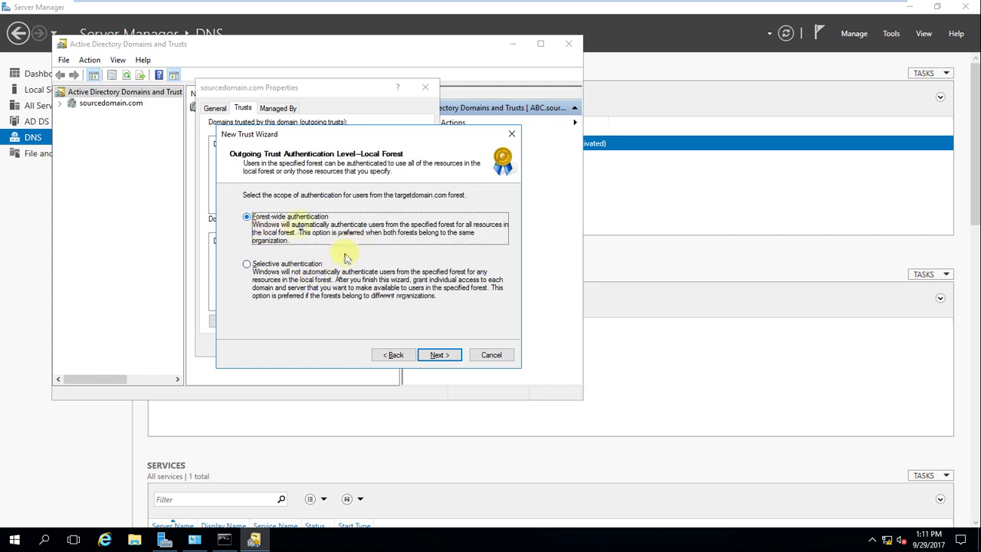
# Use forest-wide authentication for both the local and the specified forest and create the trust
pyautogui.click(434, 356)
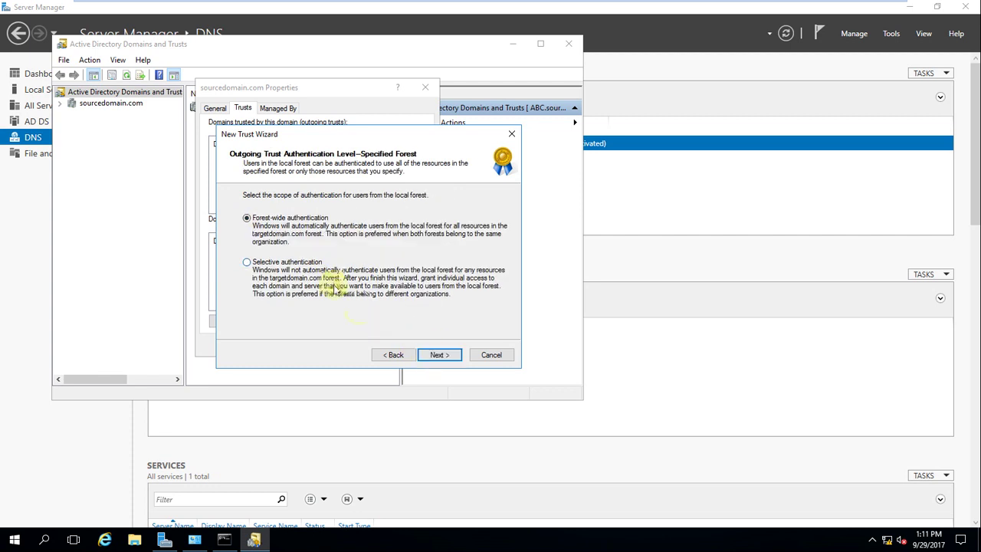
pyautogui.click(438, 353)
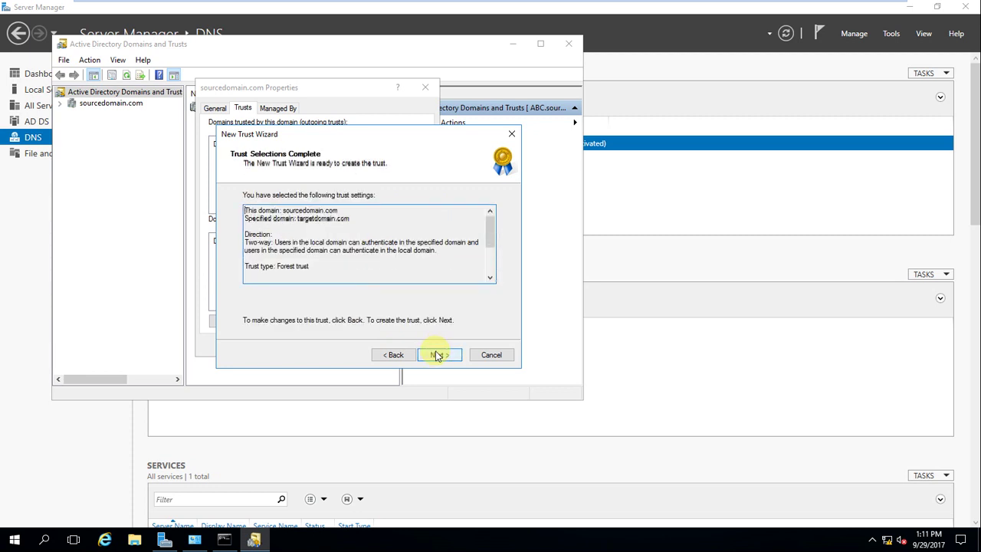
pyautogui.click(443, 355)
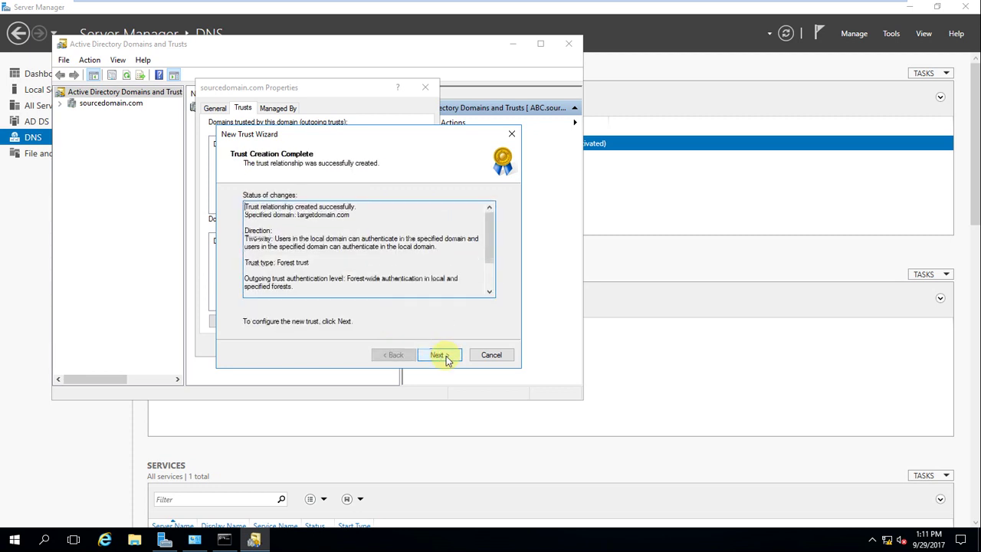
# Complete the remaining pages of the New Trust Wizard and accept the sourcedomain.com properties
pyautogui.click(445, 358)
pyautogui.click(445, 355)
pyautogui.click(445, 355)
pyautogui.click(445, 356)
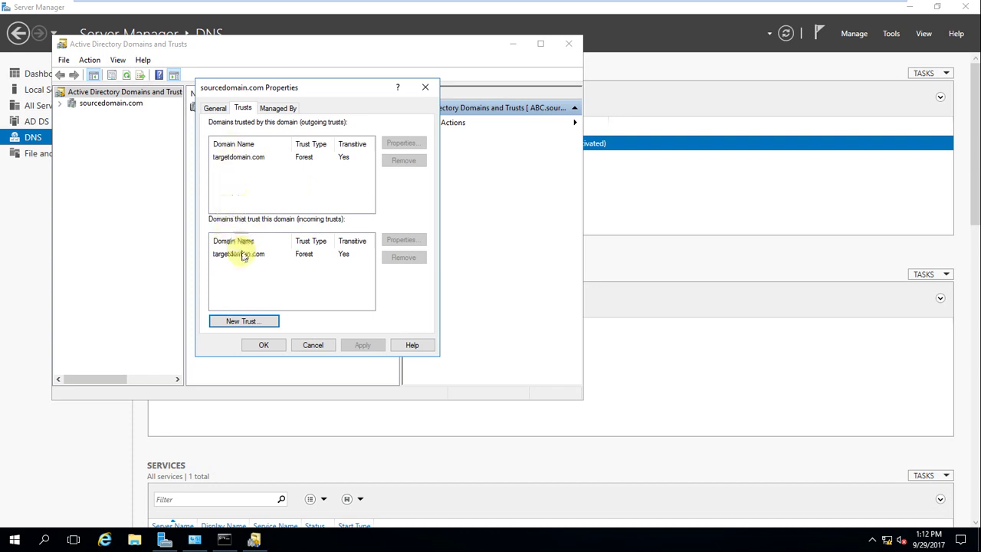
pyautogui.click(270, 344)
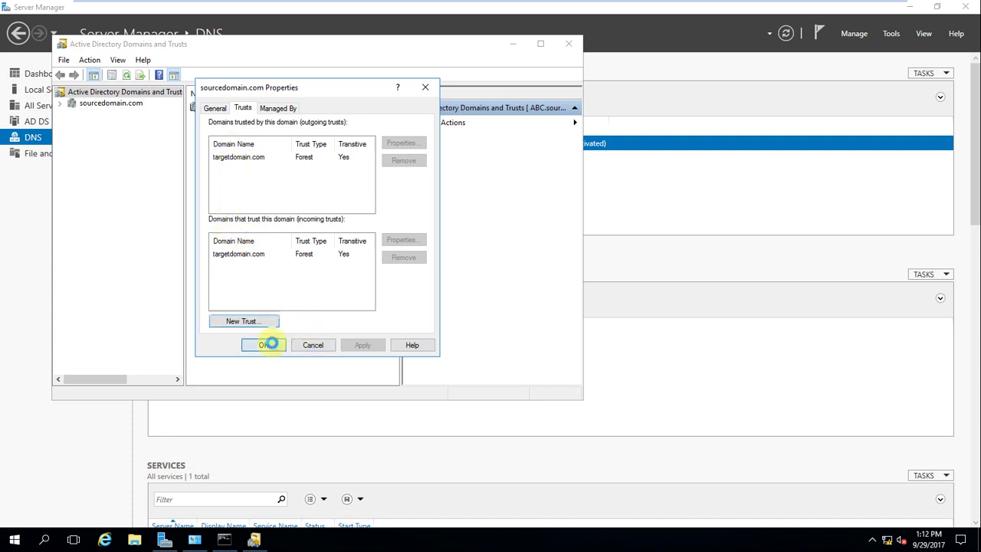
# Reopen the sourcedomain.com properties to examine its outgoing and incoming trusts, and close them
pyautogui.click(102, 104)
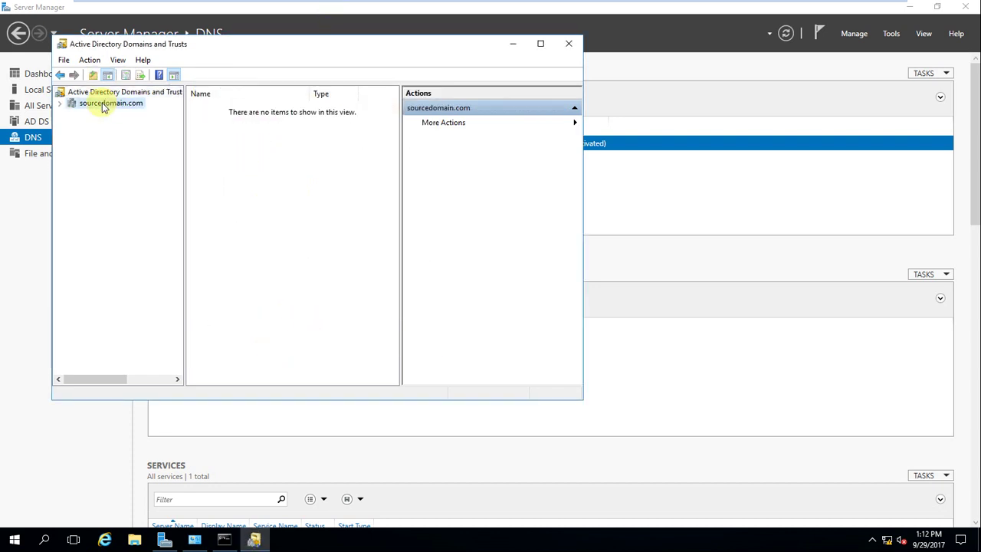
pyautogui.rightClick(102, 103)
pyautogui.click(137, 175)
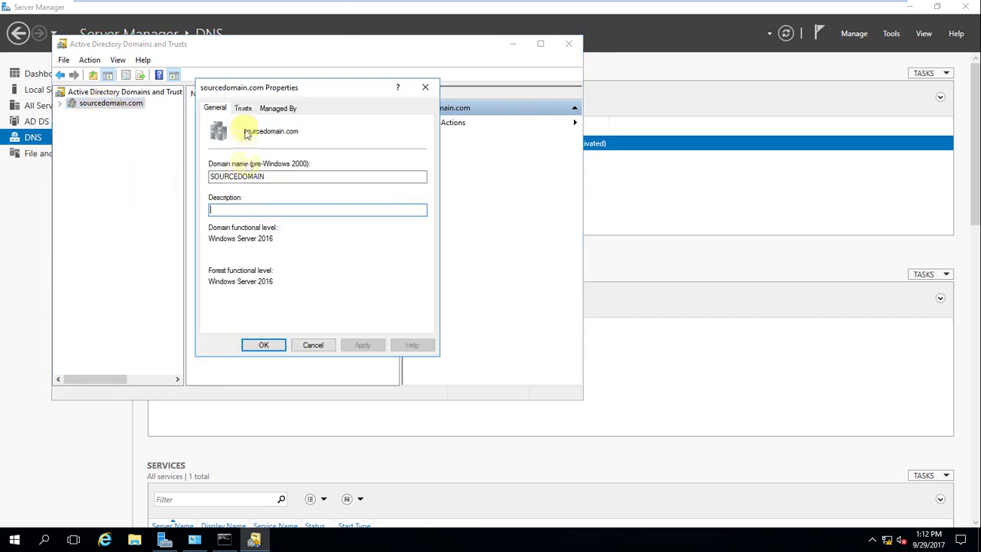
pyautogui.click(243, 107)
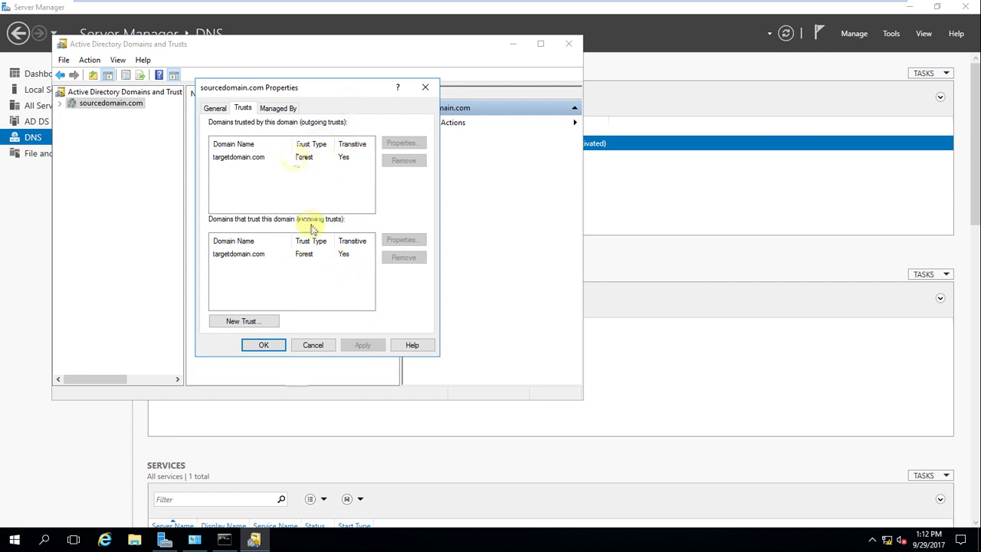
pyautogui.click(264, 345)
# Switch to the Targetdomain.com virtual machine and open Active Directory Domains and Trusts
pyautogui.moveTo(515, 4)
pyautogui.click(660, 11)
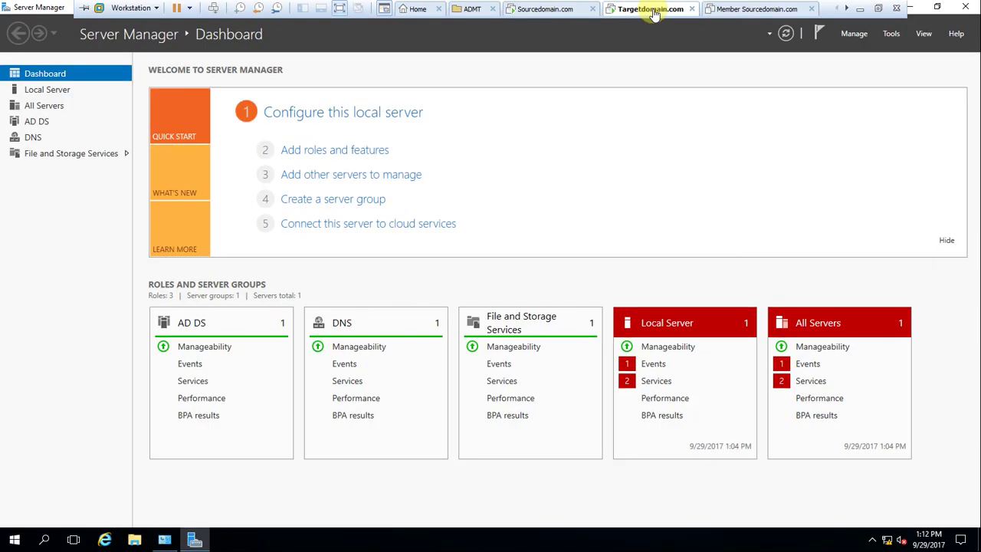
pyautogui.click(891, 35)
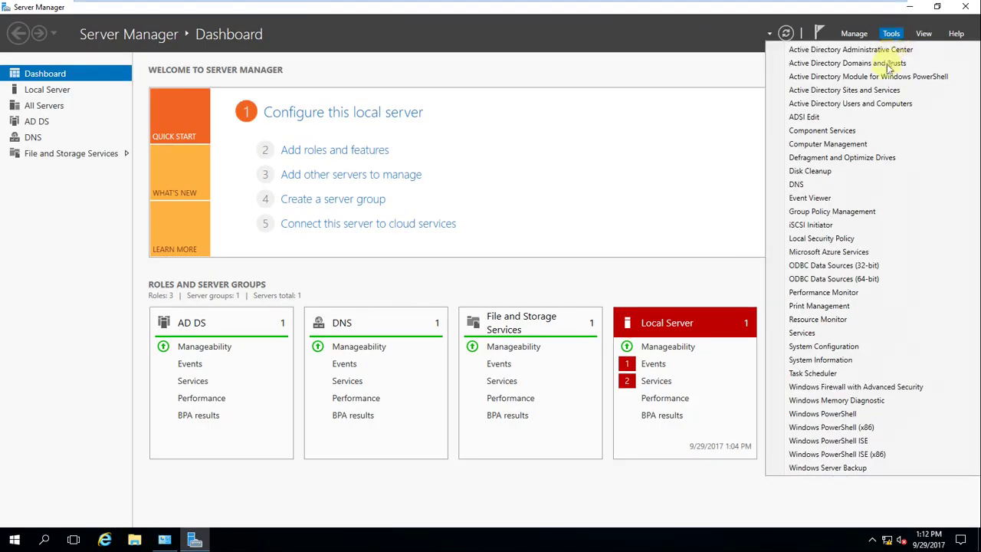
pyautogui.click(874, 62)
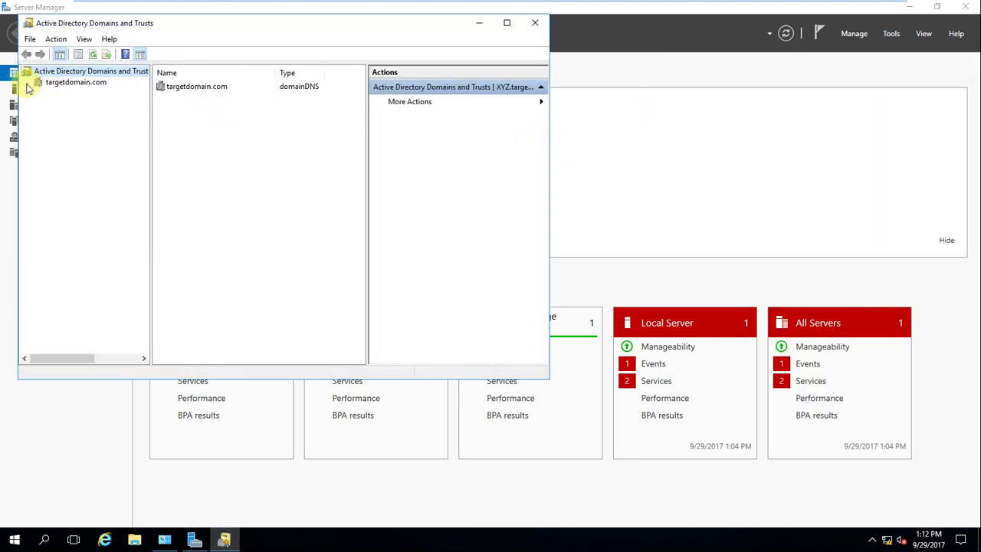
# Open the targetdomain.com properties and examine the domain's outgoing and incoming trusts
pyautogui.click(61, 84)
pyautogui.rightClick(60, 86)
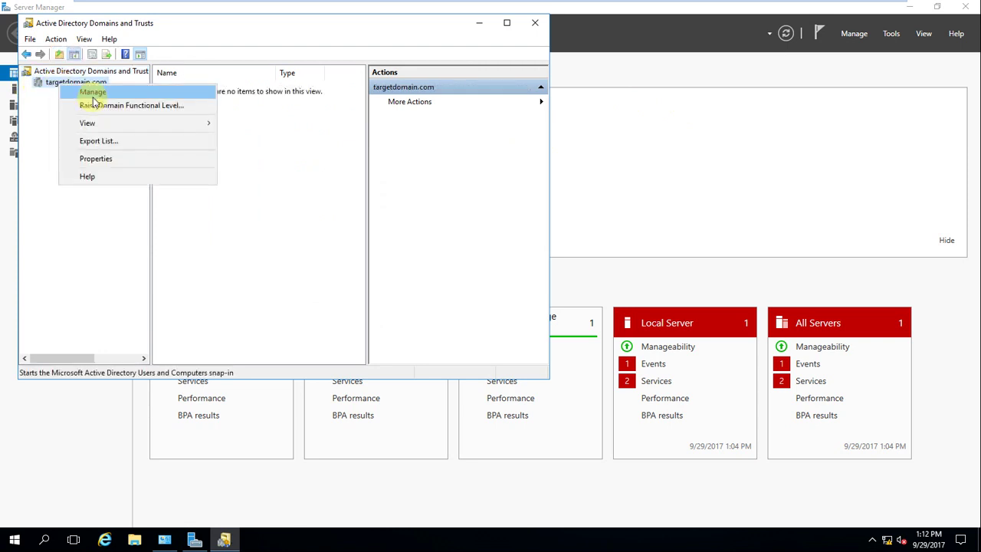
pyautogui.click(107, 159)
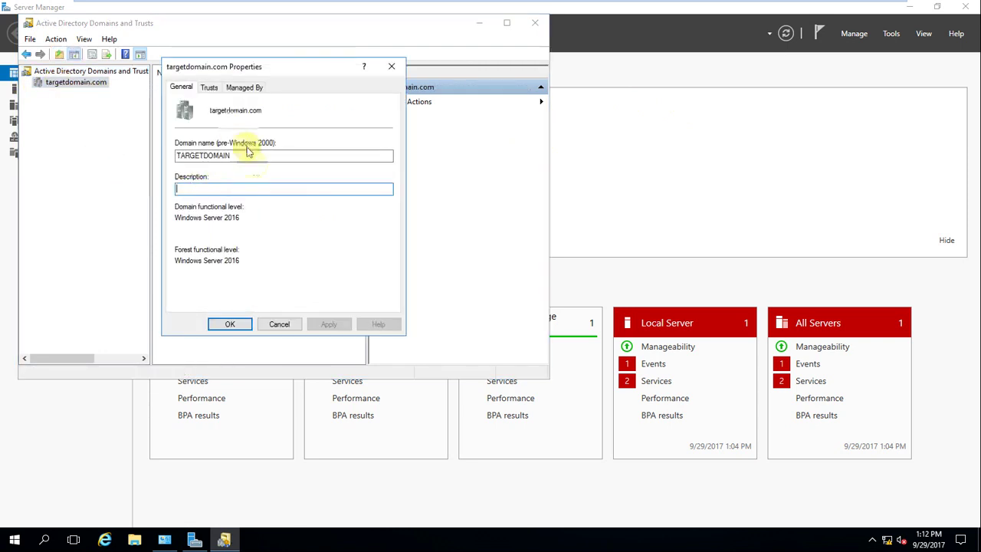
pyautogui.click(212, 87)
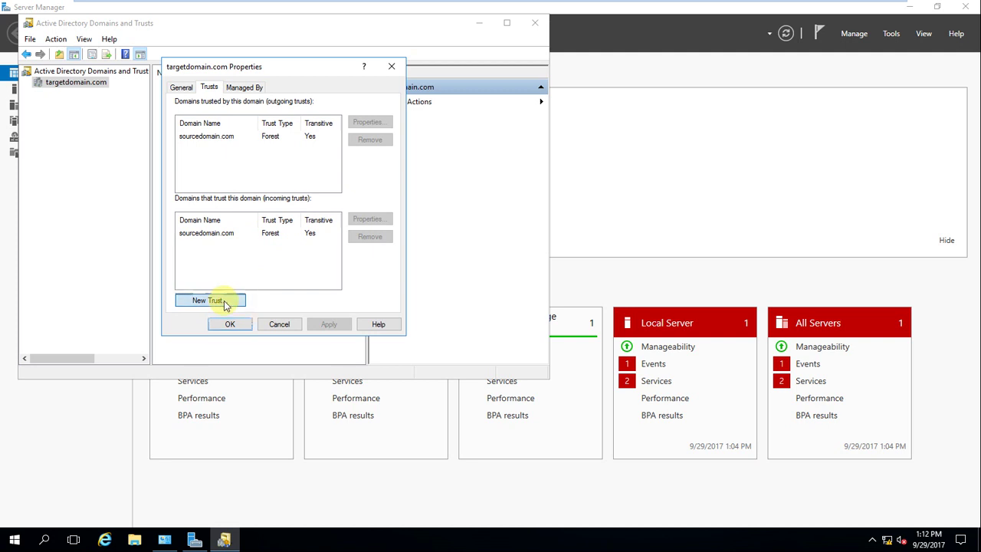
# Start and cancel the New Trust Wizard, and close the targetdomain.com properties and the Active Directory Domains and Trusts console
pyautogui.click(223, 302)
pyautogui.click(453, 332)
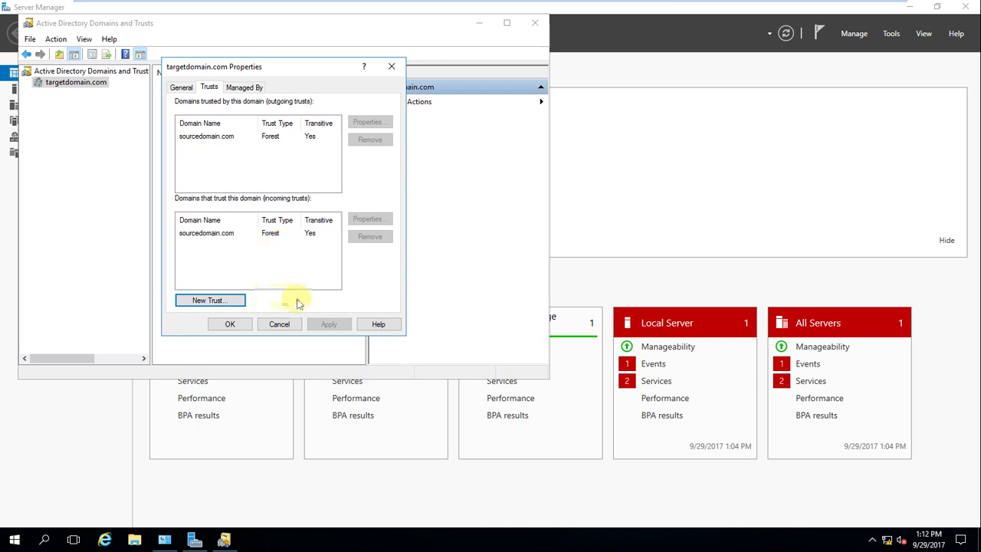
pyautogui.click(270, 328)
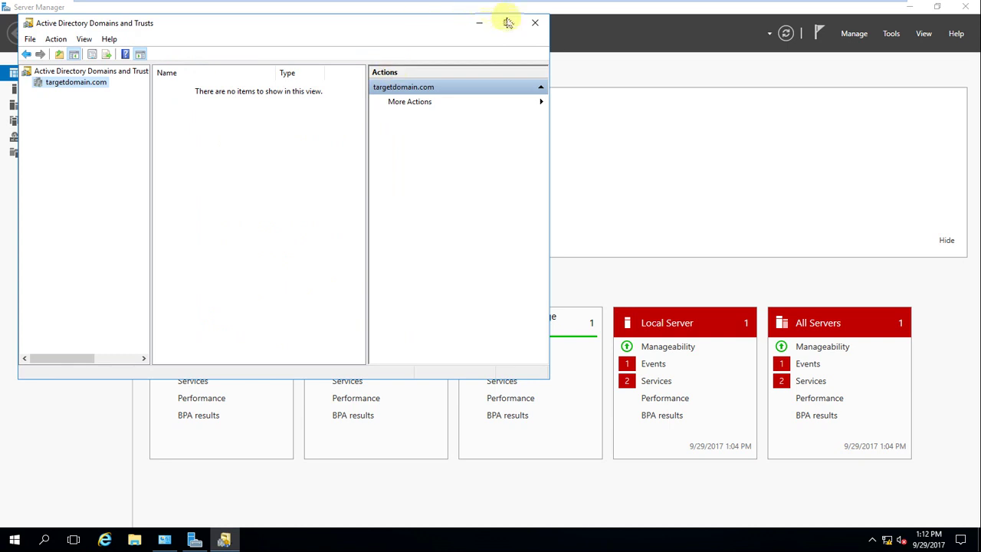
pyautogui.click(535, 22)
pyautogui.moveTo(541, 4)
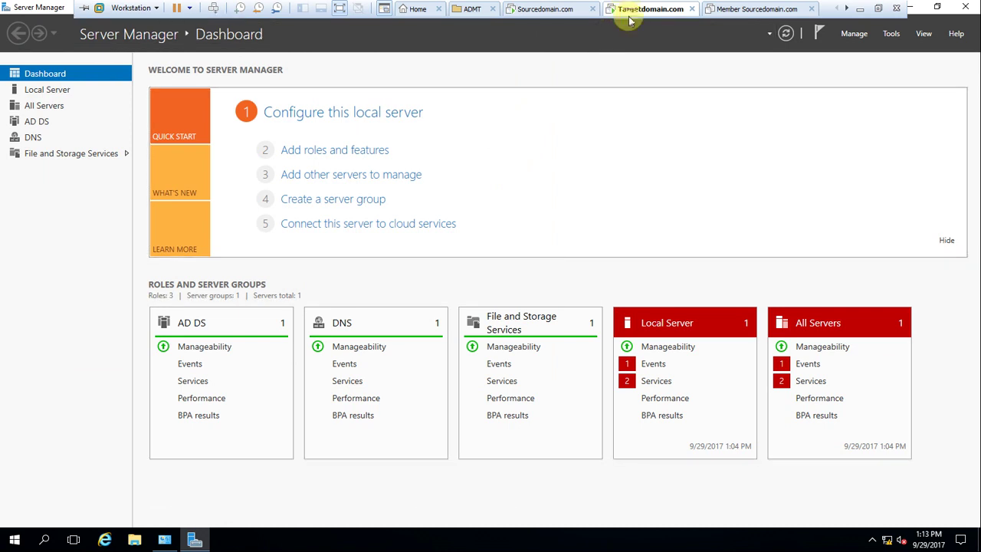
pyautogui.click(560, 9)
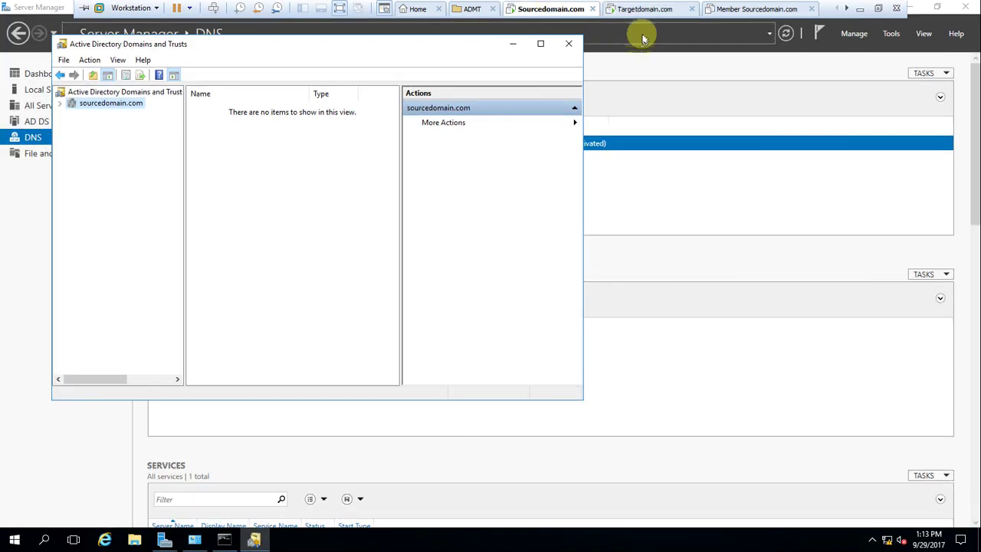
pyautogui.click(642, 10)
pyautogui.click(553, 10)
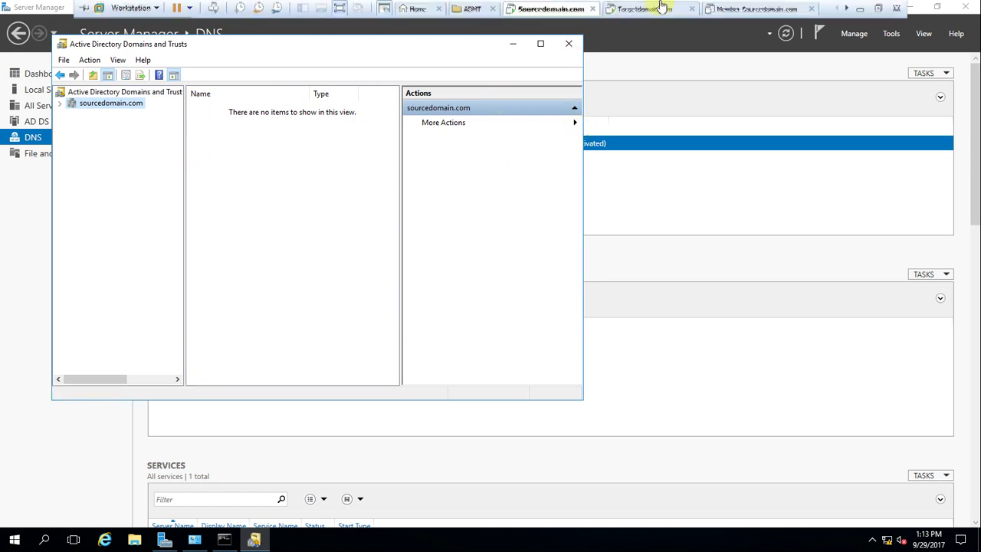
pyautogui.click(648, 10)
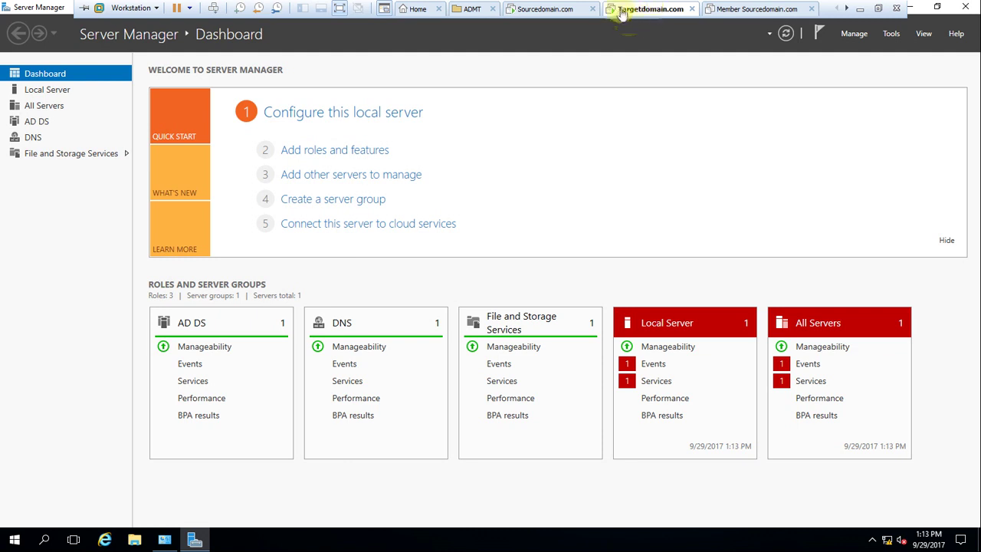
pyautogui.click(871, 540)
pyautogui.click(871, 540)
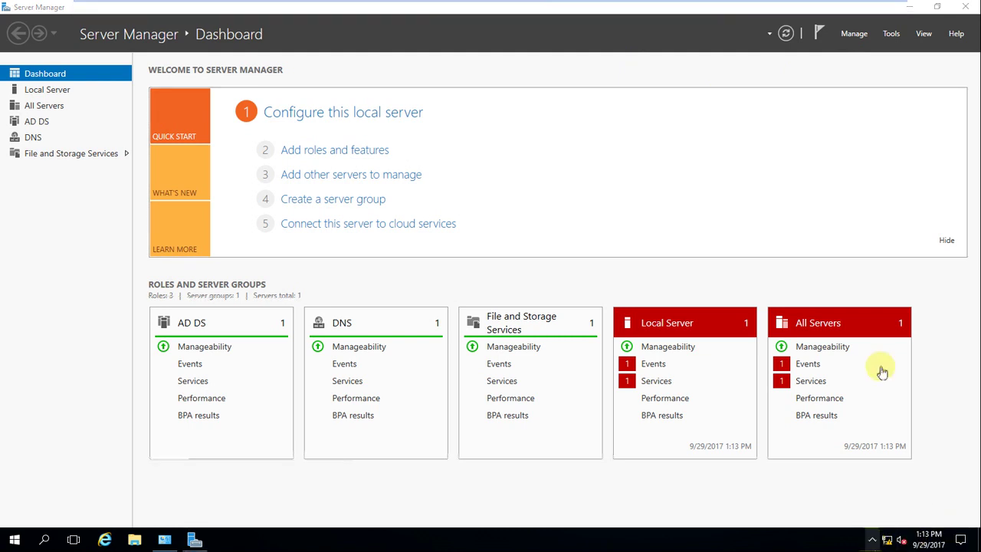
# Minimize the full-screen virtual machine window to return to the host desktop
pyautogui.moveTo(771, 6)
pyautogui.click(860, 11)
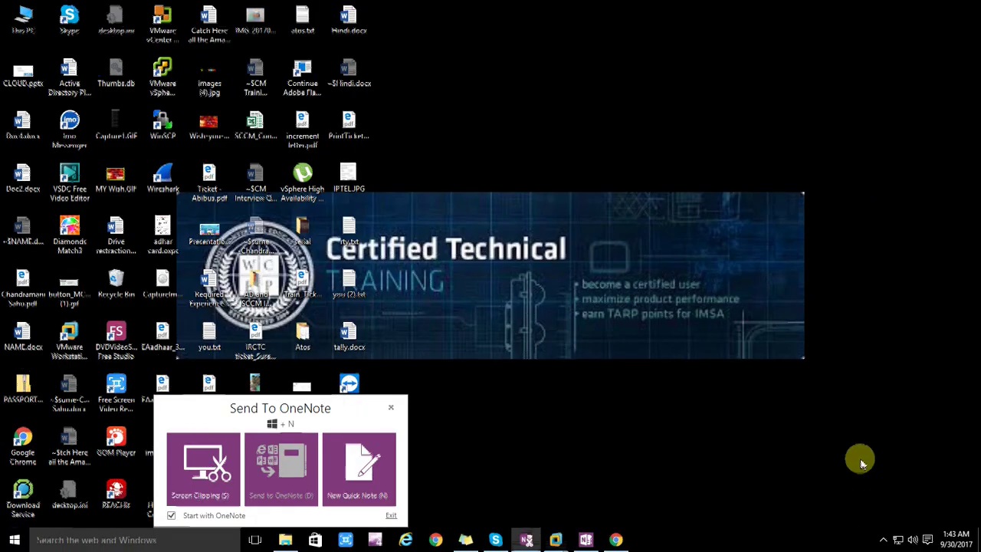